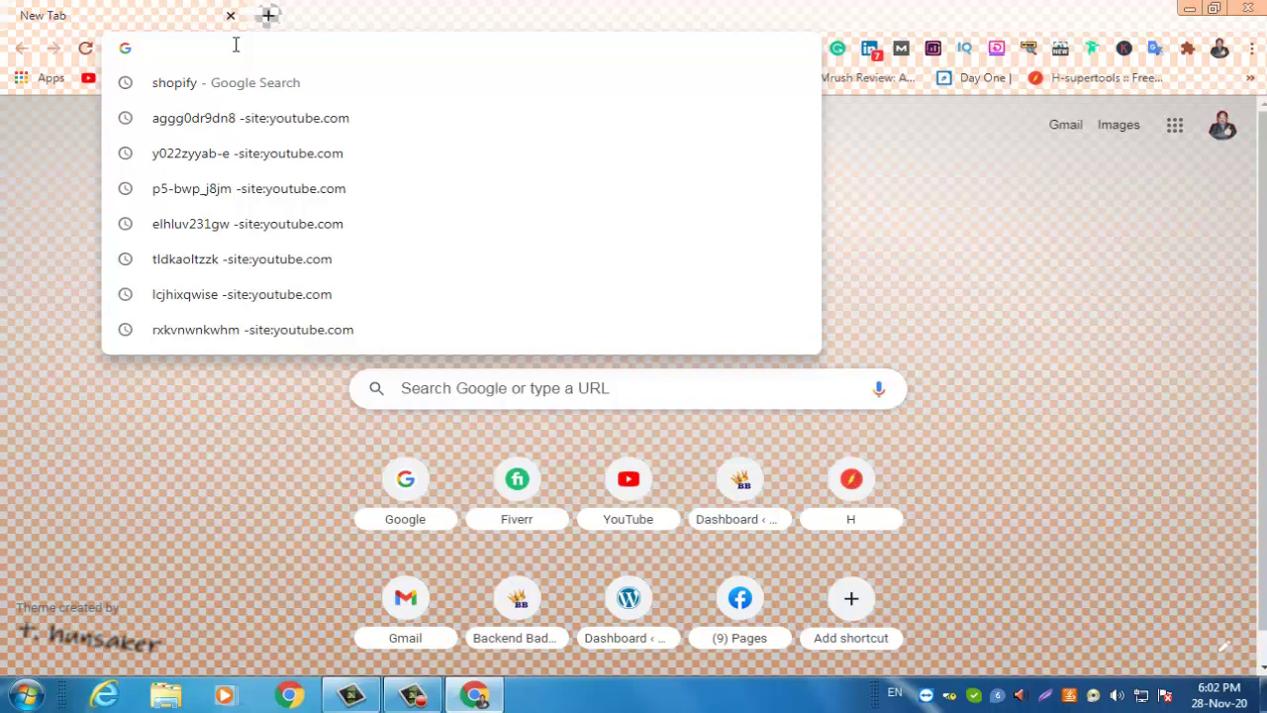
- Open the site's wp-admin page and log in with the prefilled credentials and Remember Me selected
text(em)
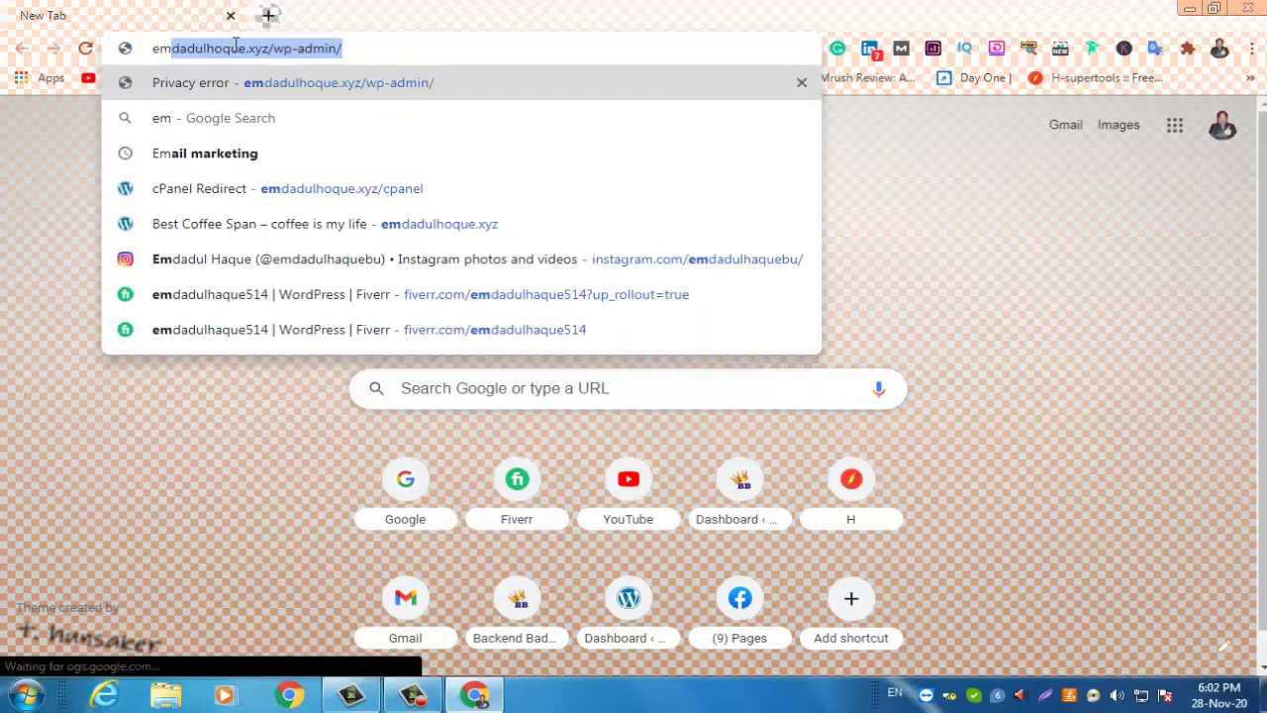
key(Return)
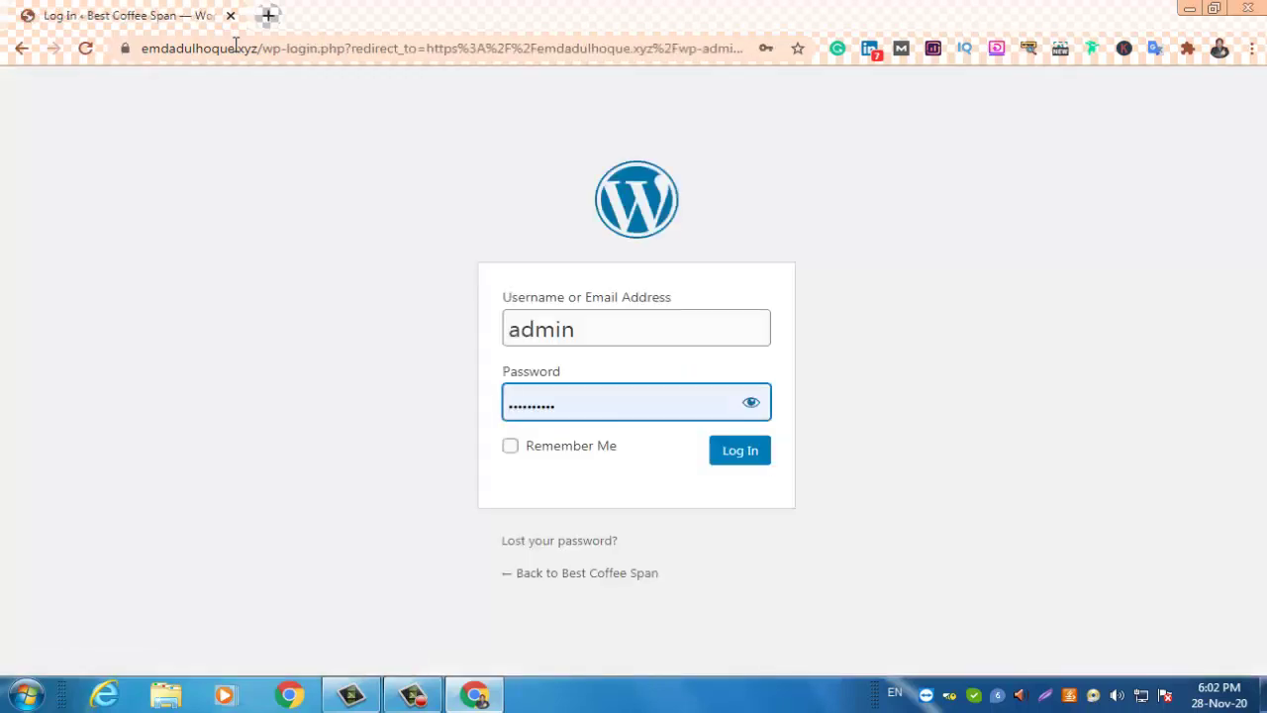
click(511, 448)
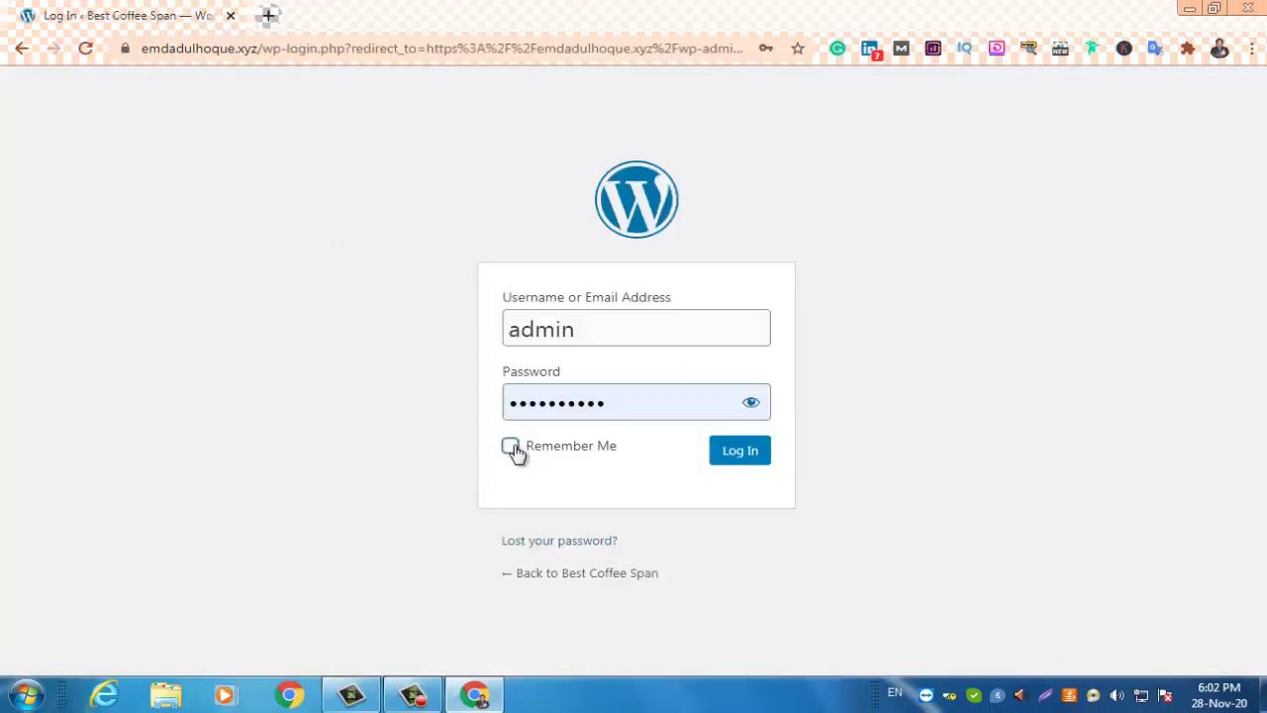
click(750, 462)
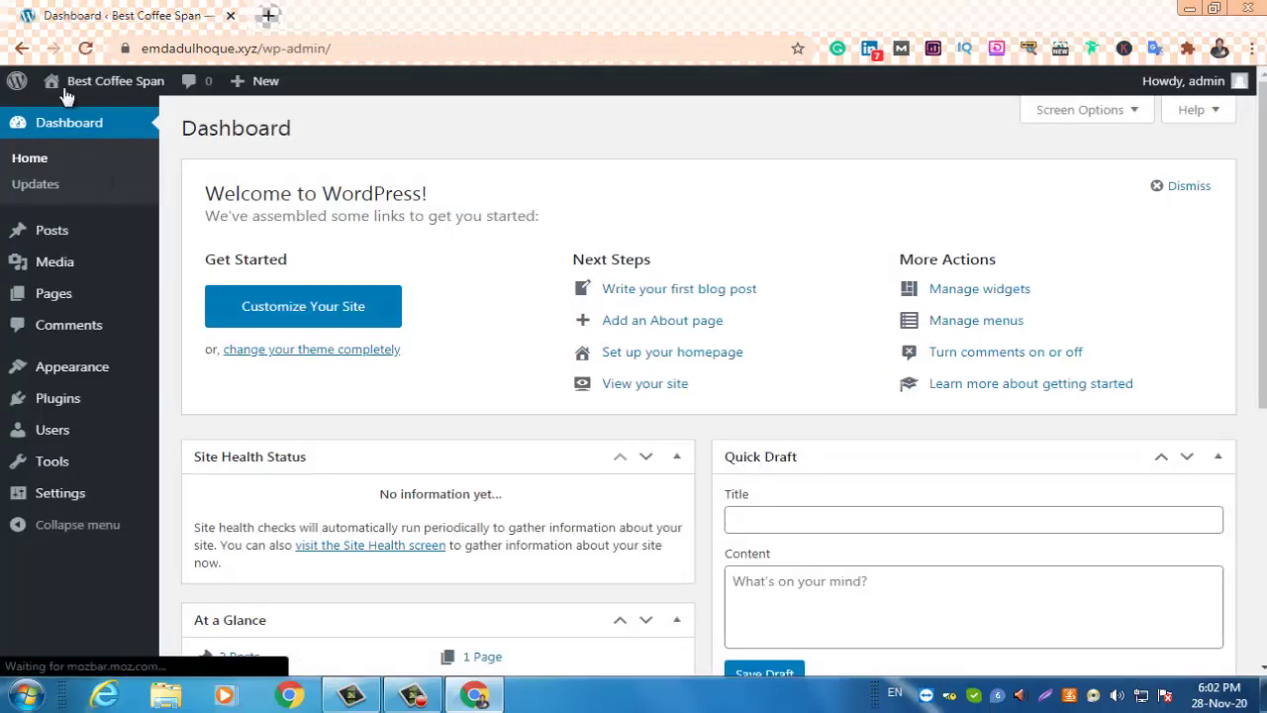
- Open the live Best Coffee Span site in a new tab and view its front page
mouse_move(99, 83)
right_click(87, 119)
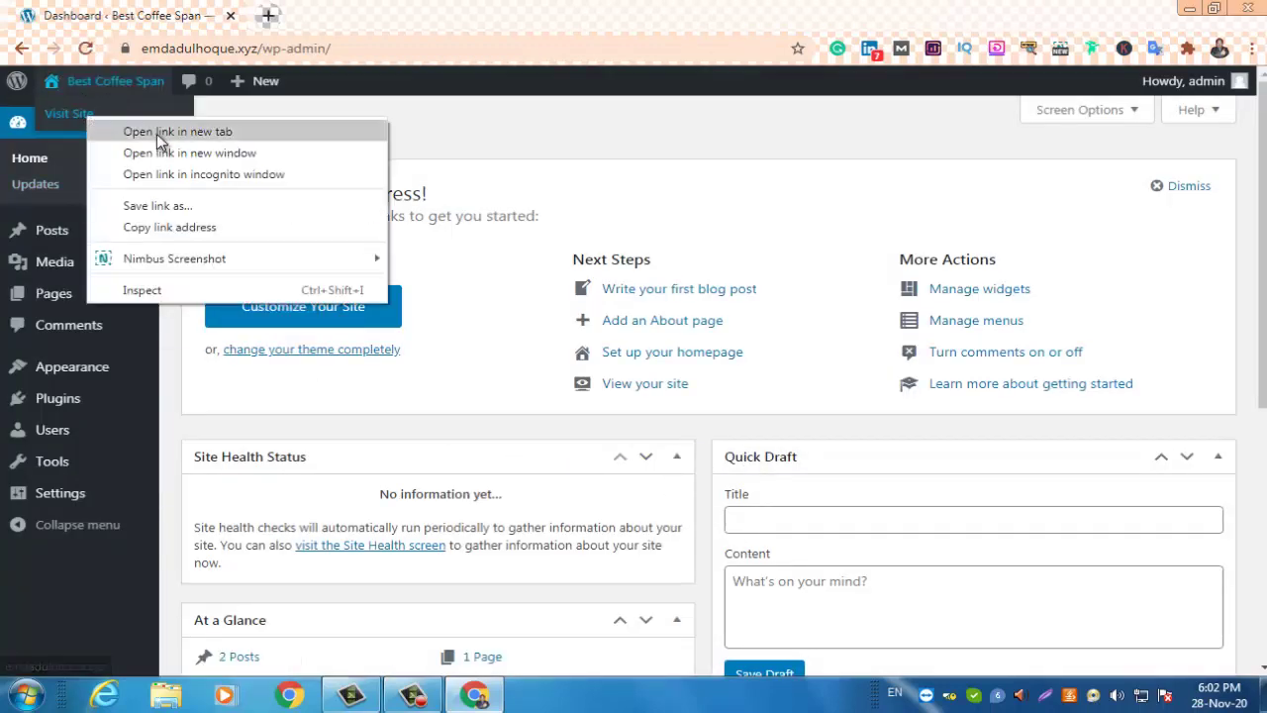
click(99, 129)
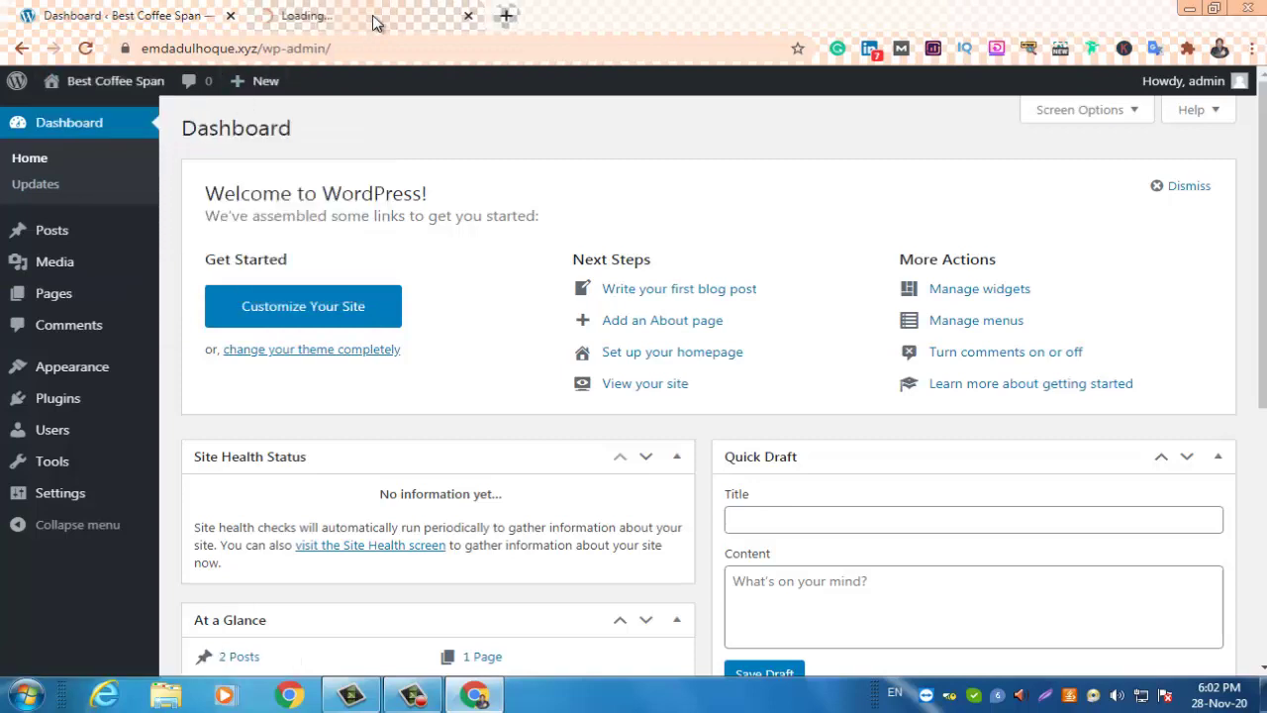
click(369, 18)
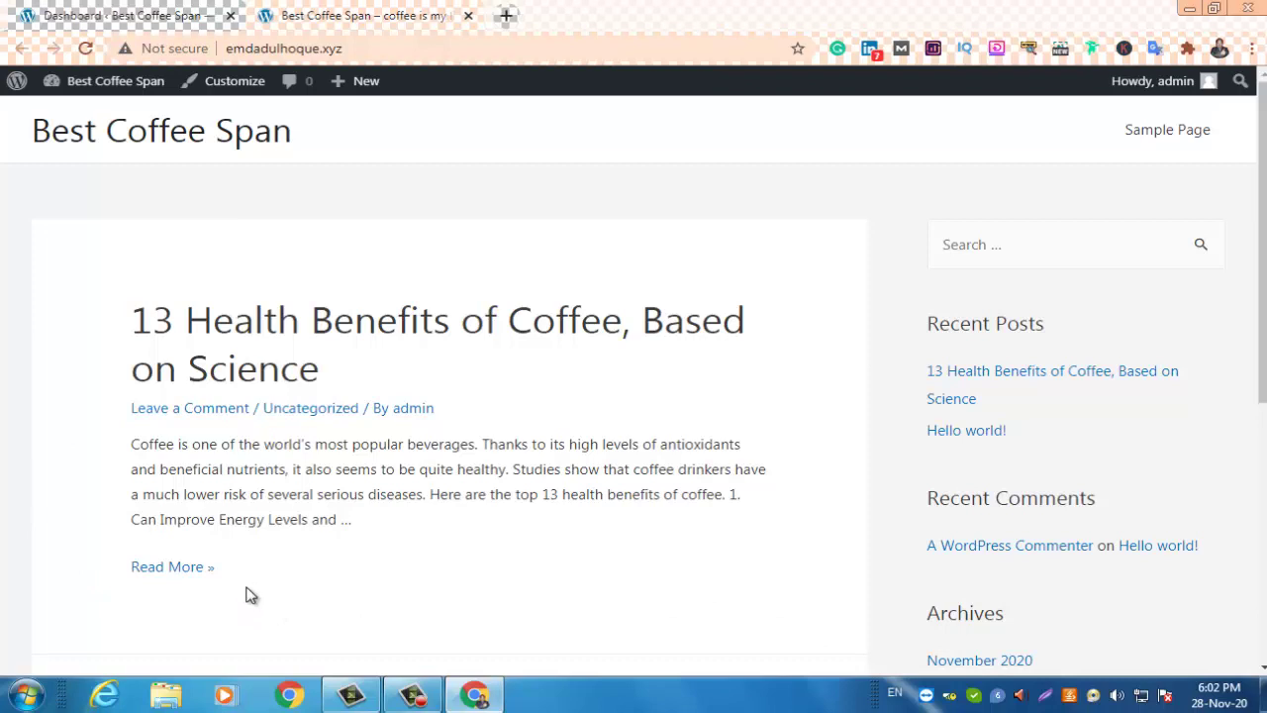
- Return to the dashboard and search the plugin directory for "wp reset"
click(112, 24)
mouse_move(100, 412)
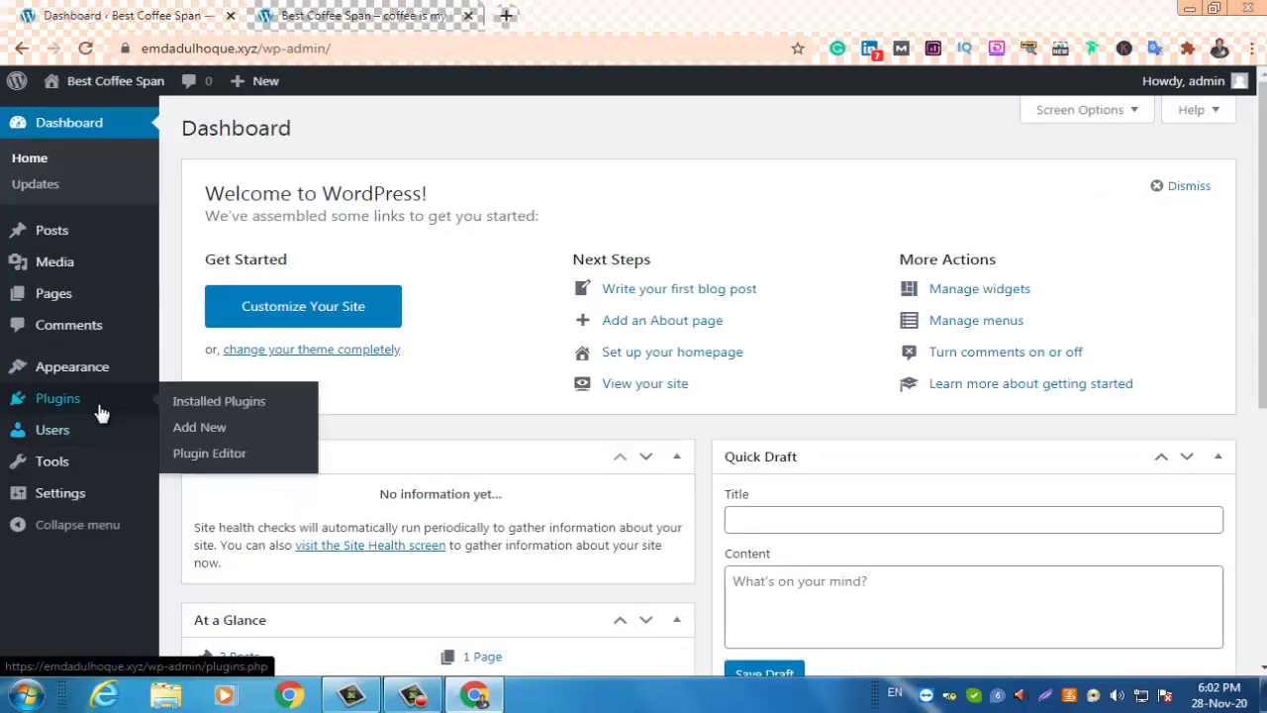
click(219, 403)
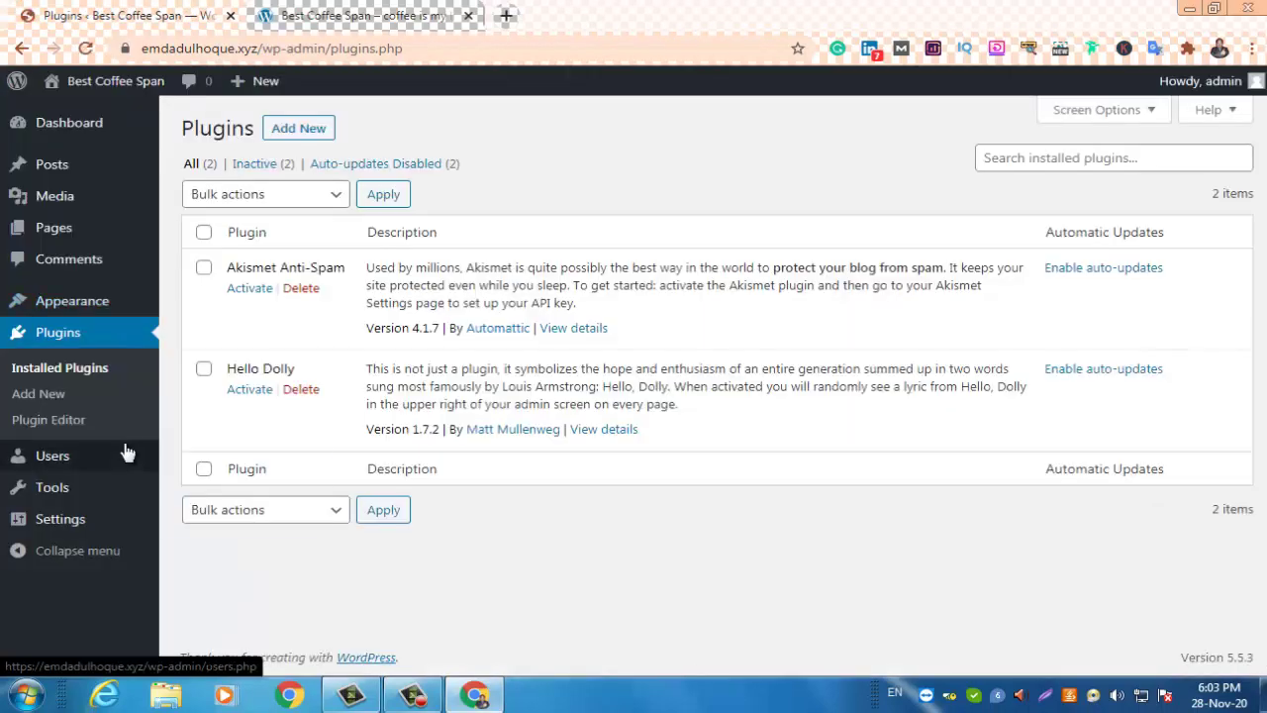
click(289, 134)
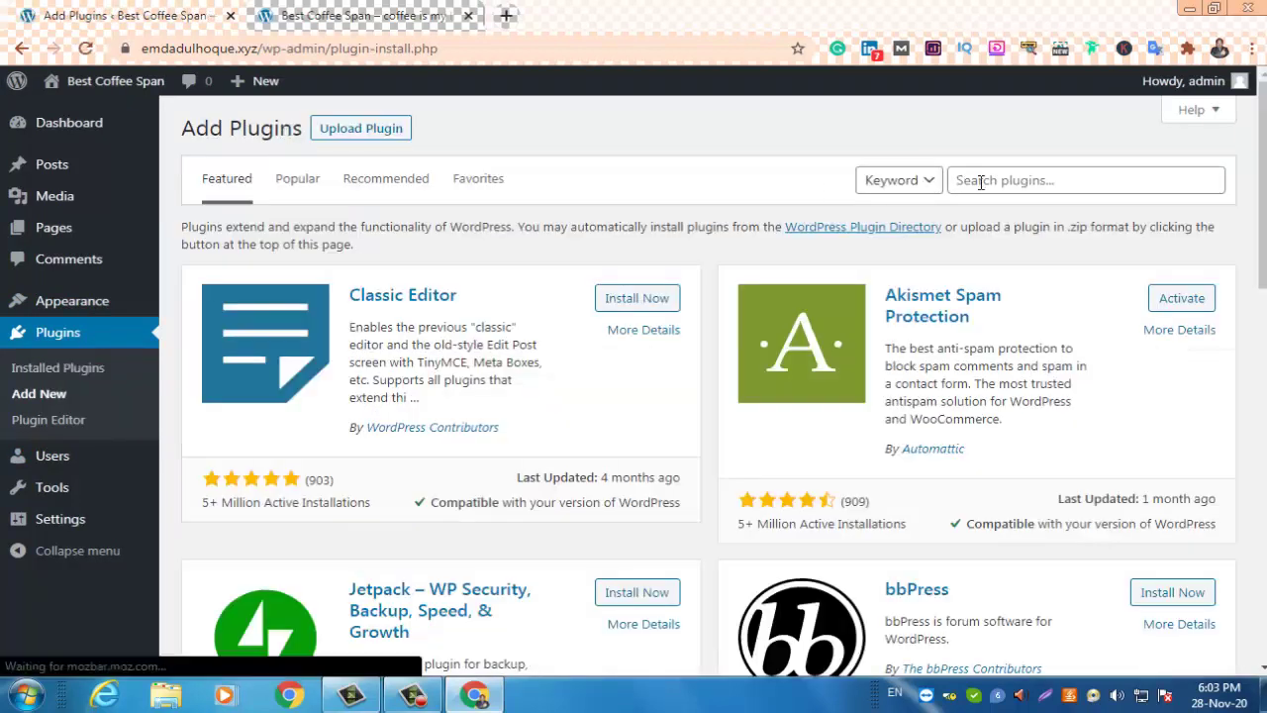
click(984, 182)
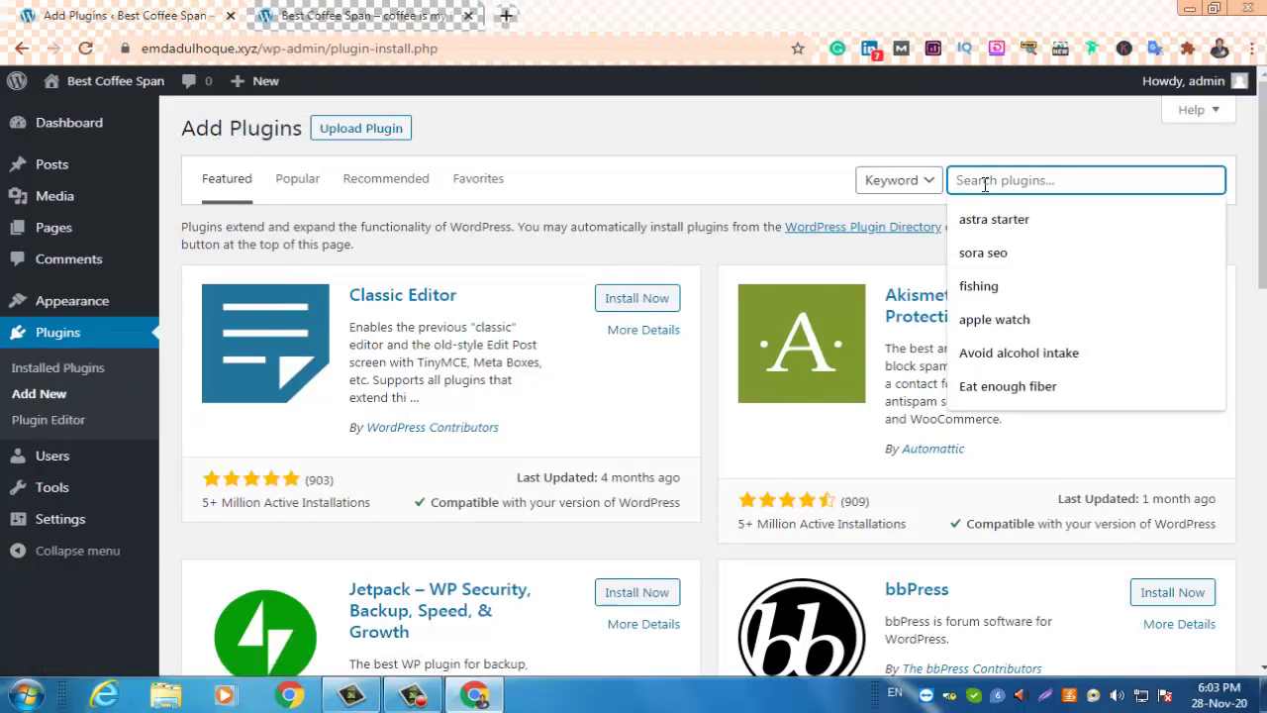
text(w)
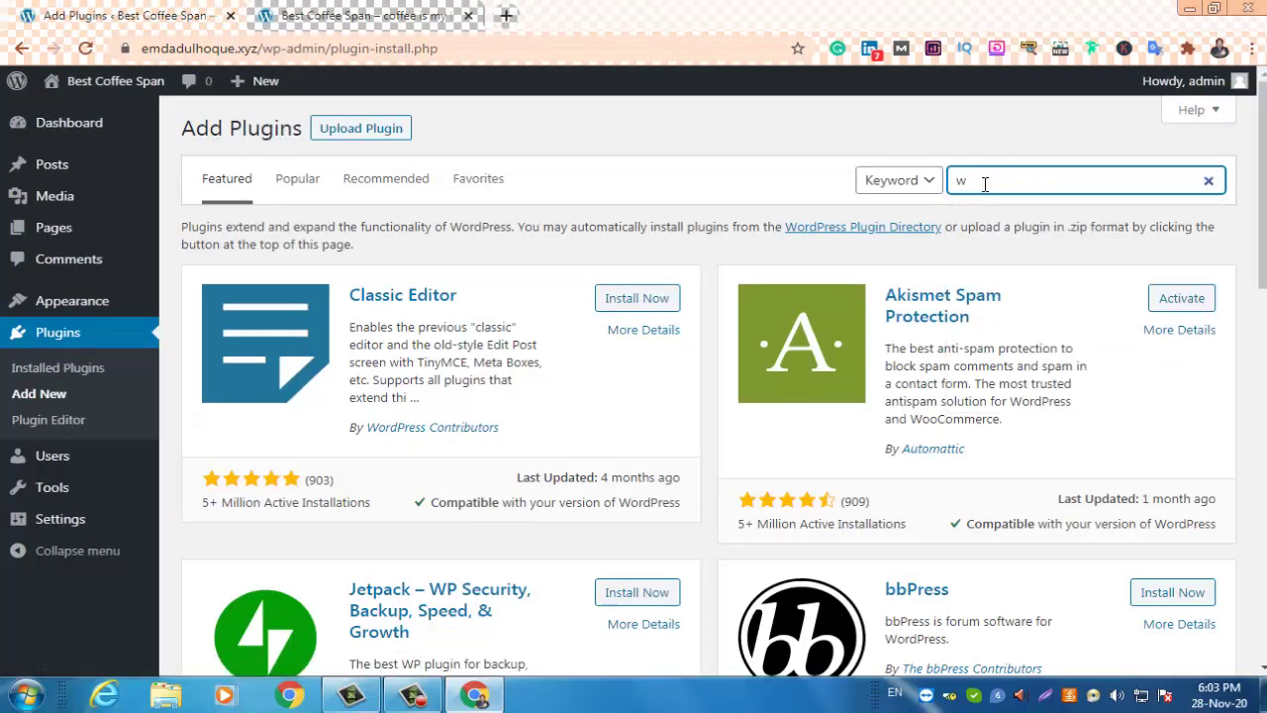
text(p reset)
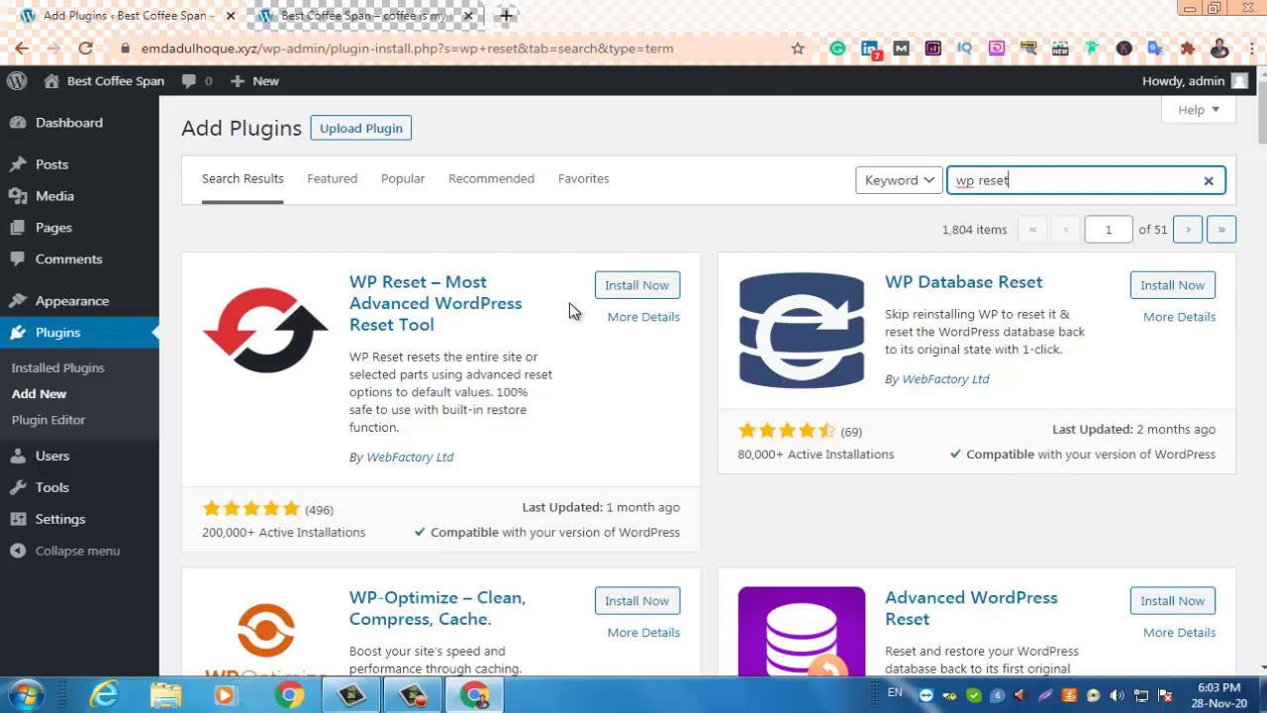
- Install and activate the WP Reset – Most Advanced WordPress Reset Tool plugin, and dismiss its welcome notice
click(629, 294)
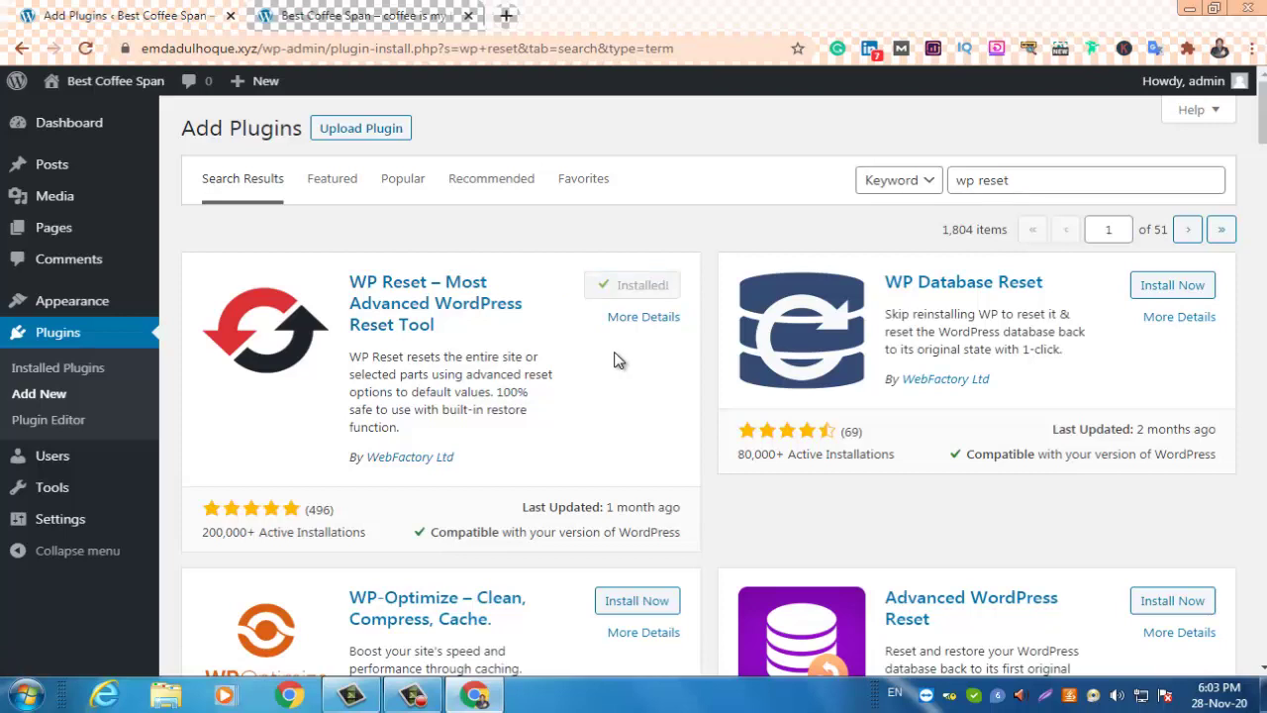
click(645, 286)
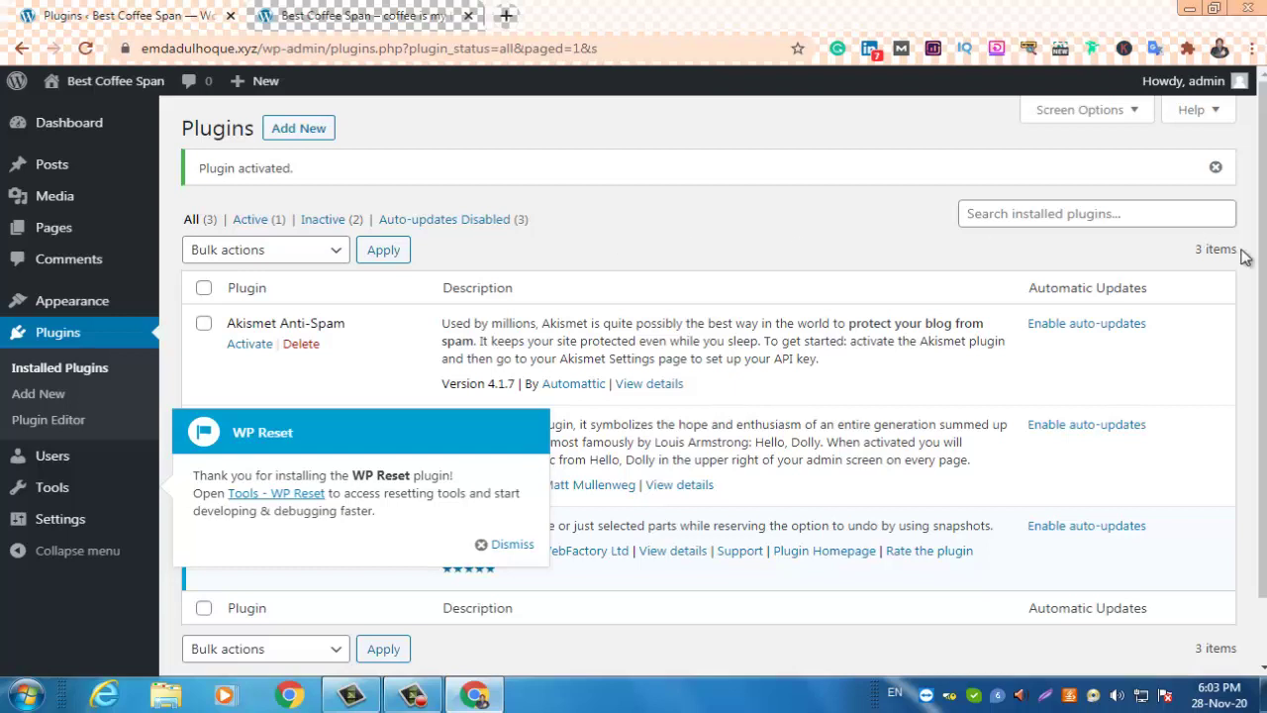
scroll(1248, 259, down, 1)
scroll(713, 386, up, 1)
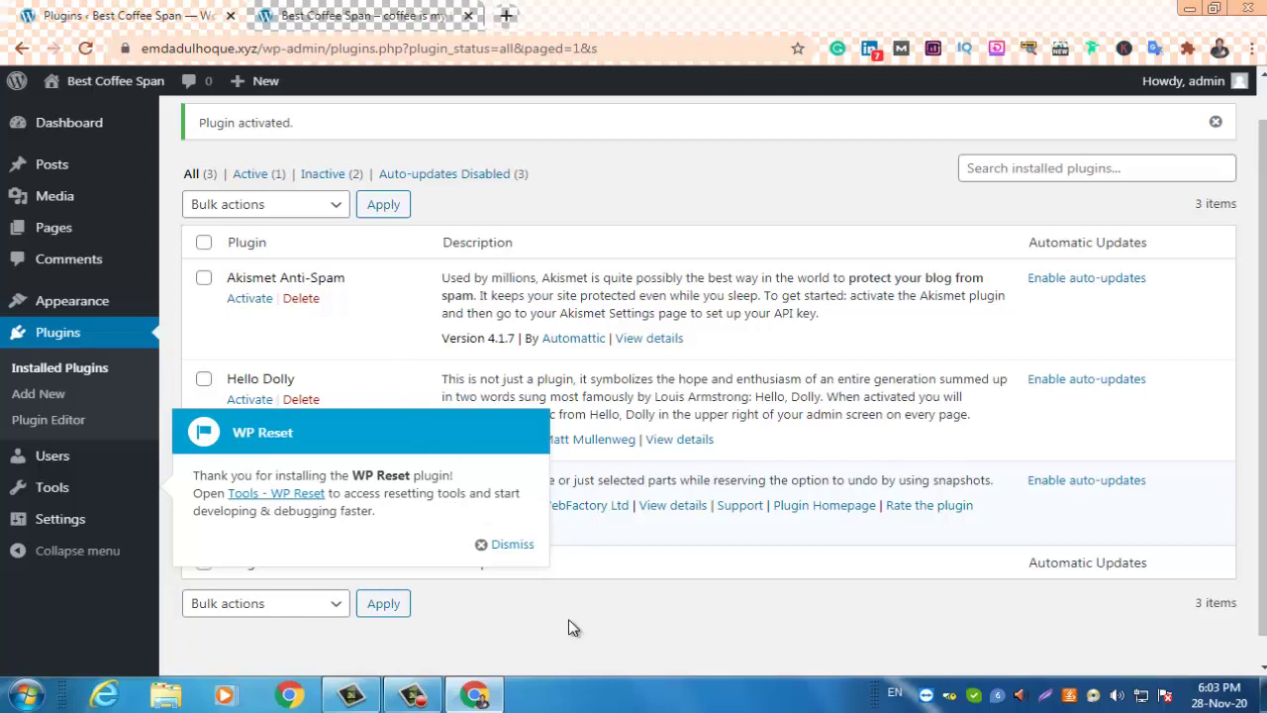
click(482, 545)
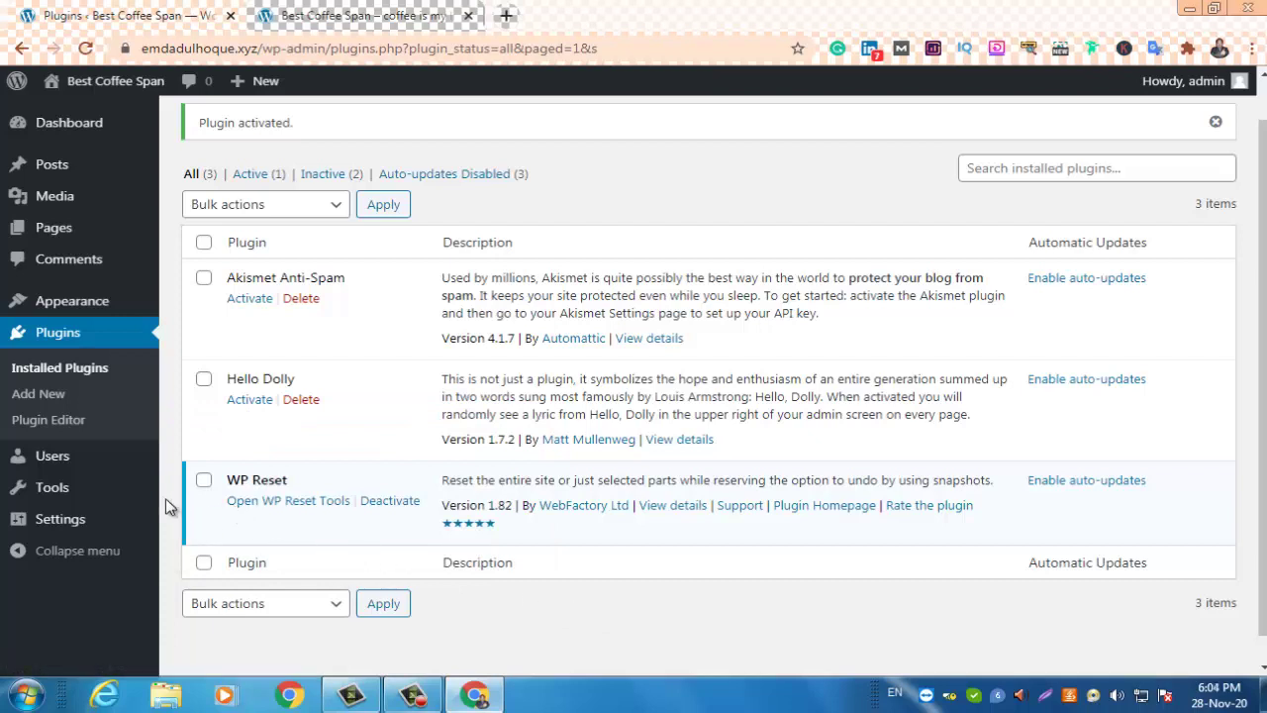
- View the WP Reset tools page from its plugin entry, closing the promotional offer, and return to the installed plugins
mouse_move(72, 530)
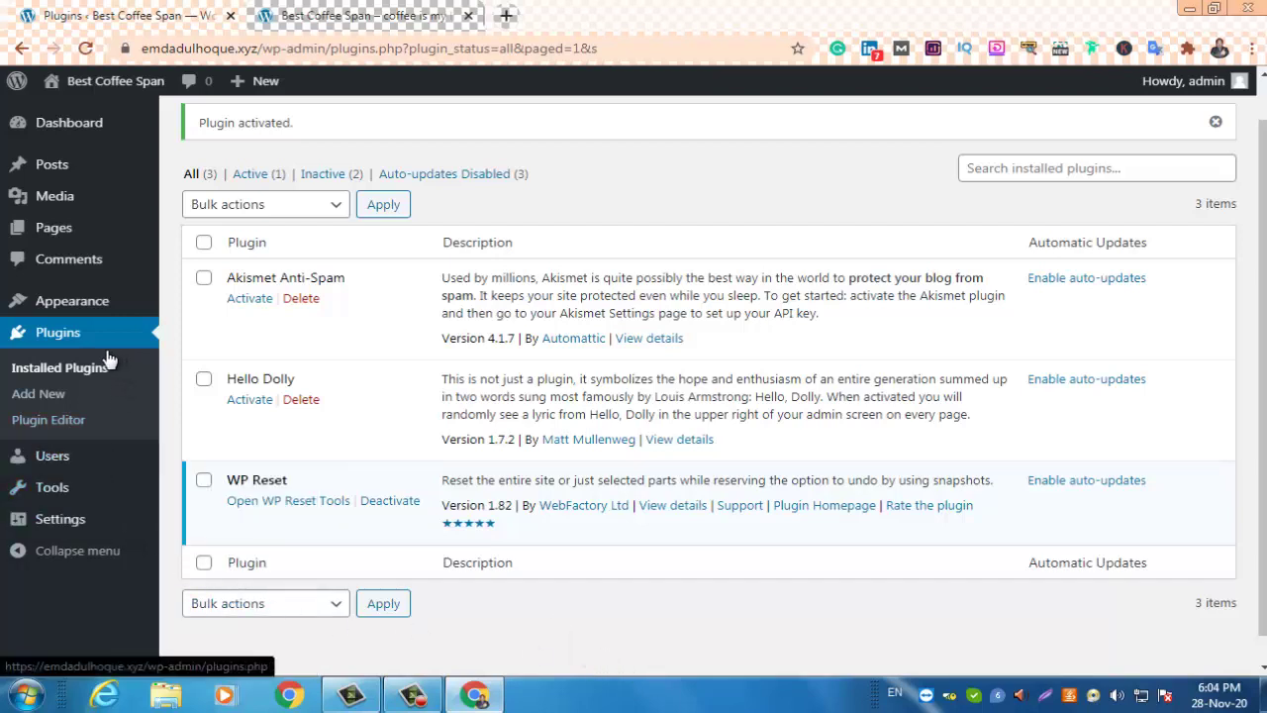
click(323, 504)
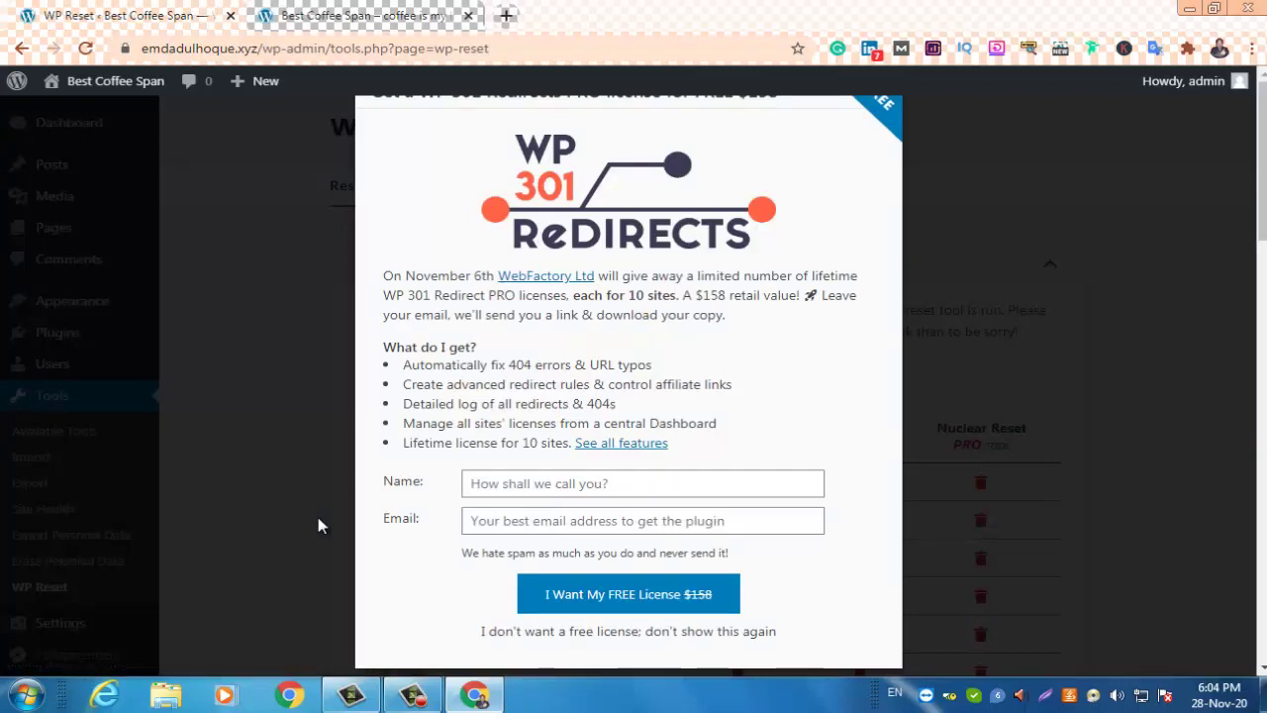
click(962, 235)
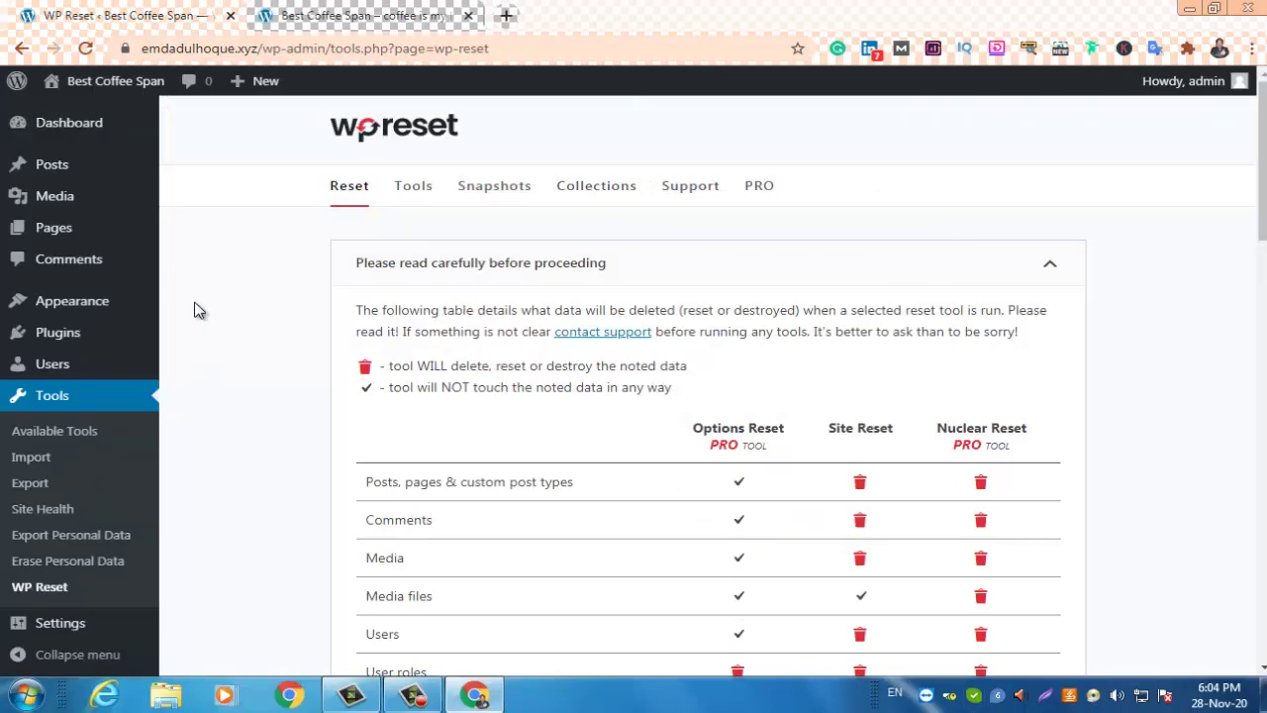
click(21, 50)
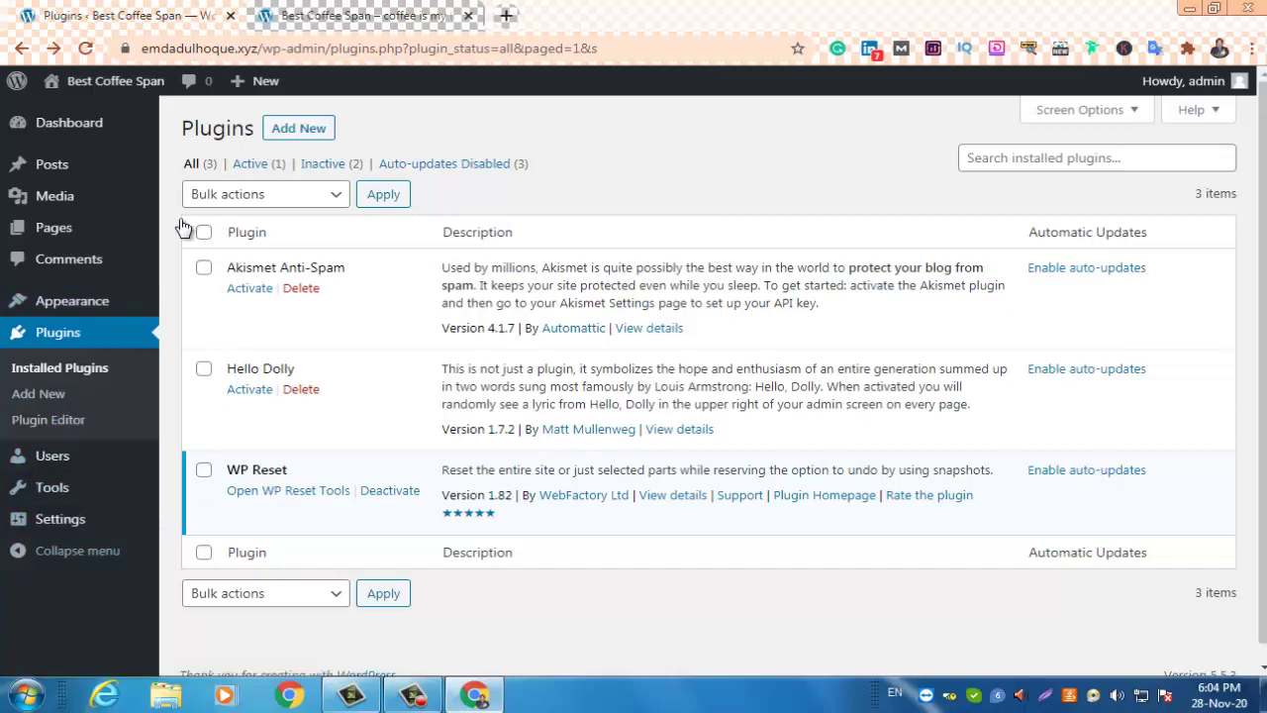
- Go to the dashboard home and dismiss the Welcome to WordPress panel
click(65, 130)
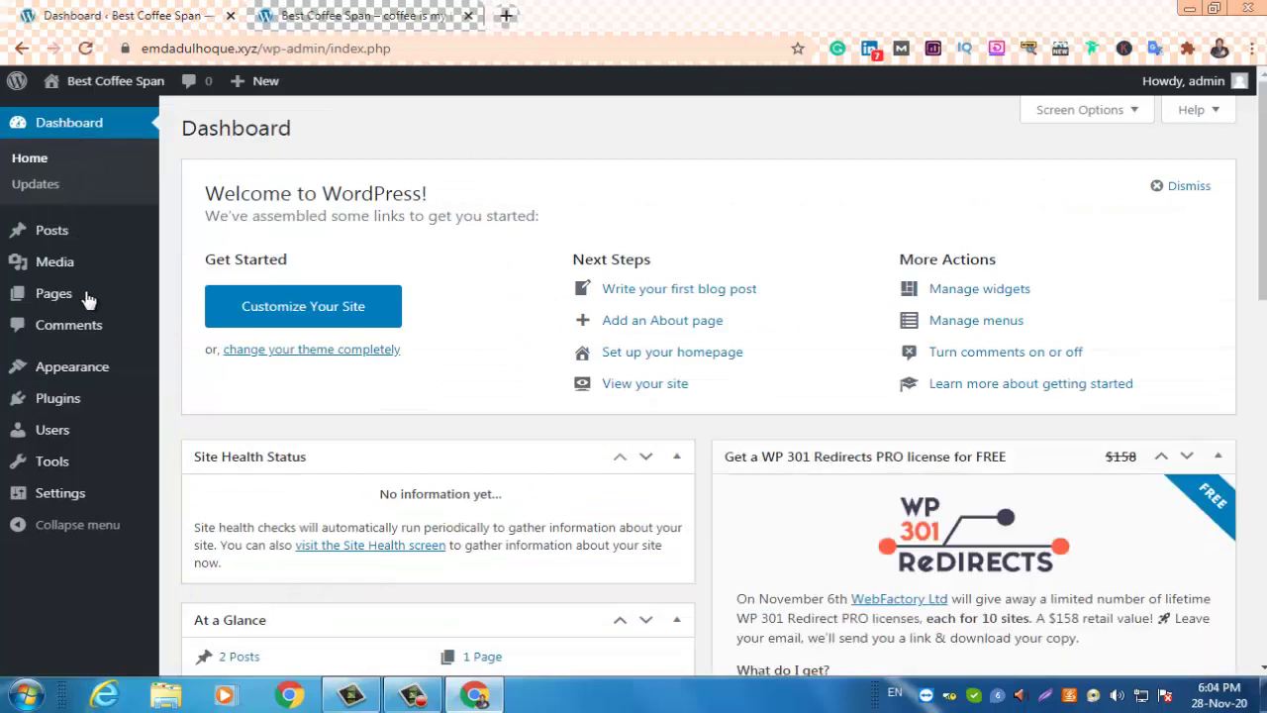
mouse_move(89, 480)
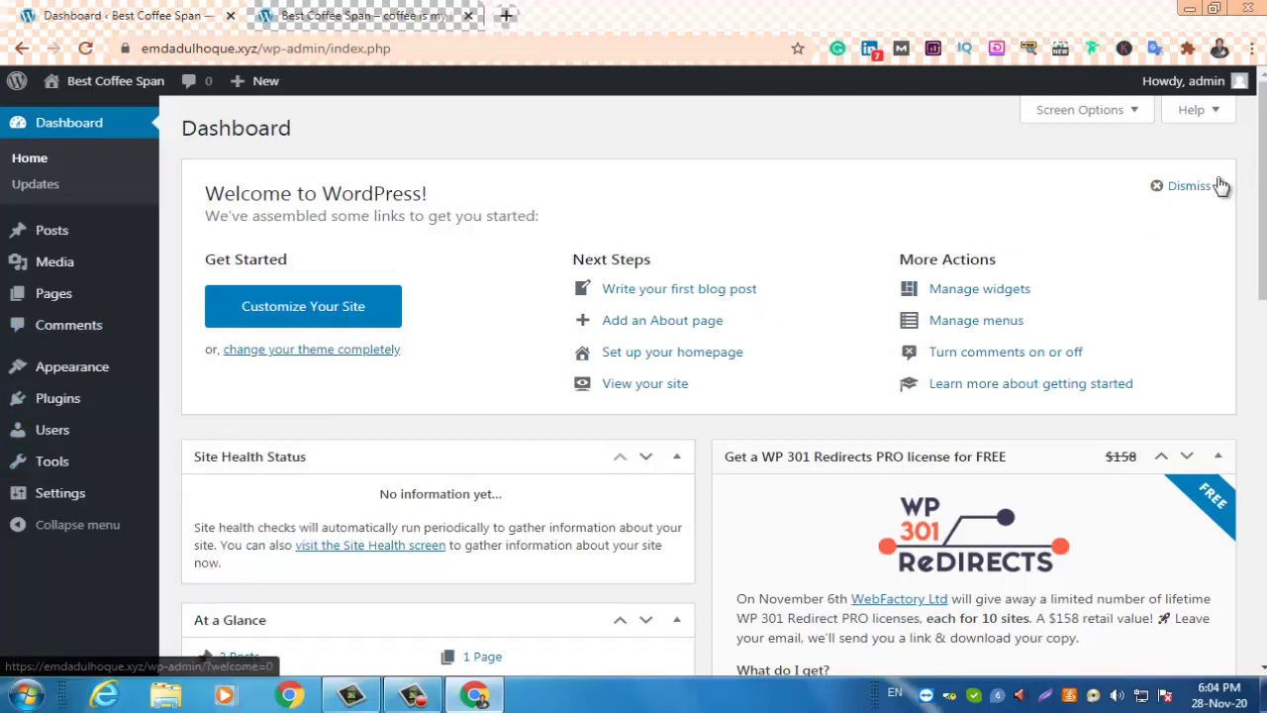
click(1163, 192)
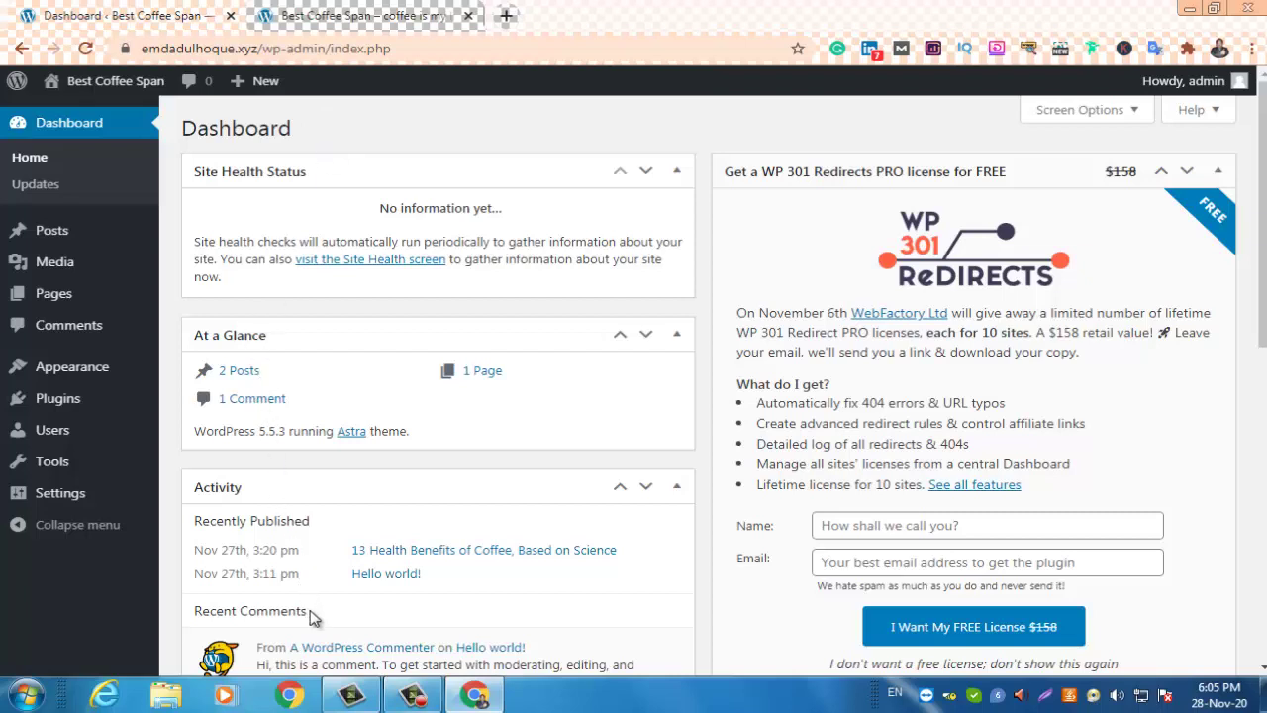
- Open the WP Reset page among the site's tools and close the Windows color scheme prompt without choosing an option
mouse_move(1262, 348)
mouse_down()
mouse_move(1263, 654)
mouse_move(1262, 352)
mouse_up()
mouse_move(44, 471)
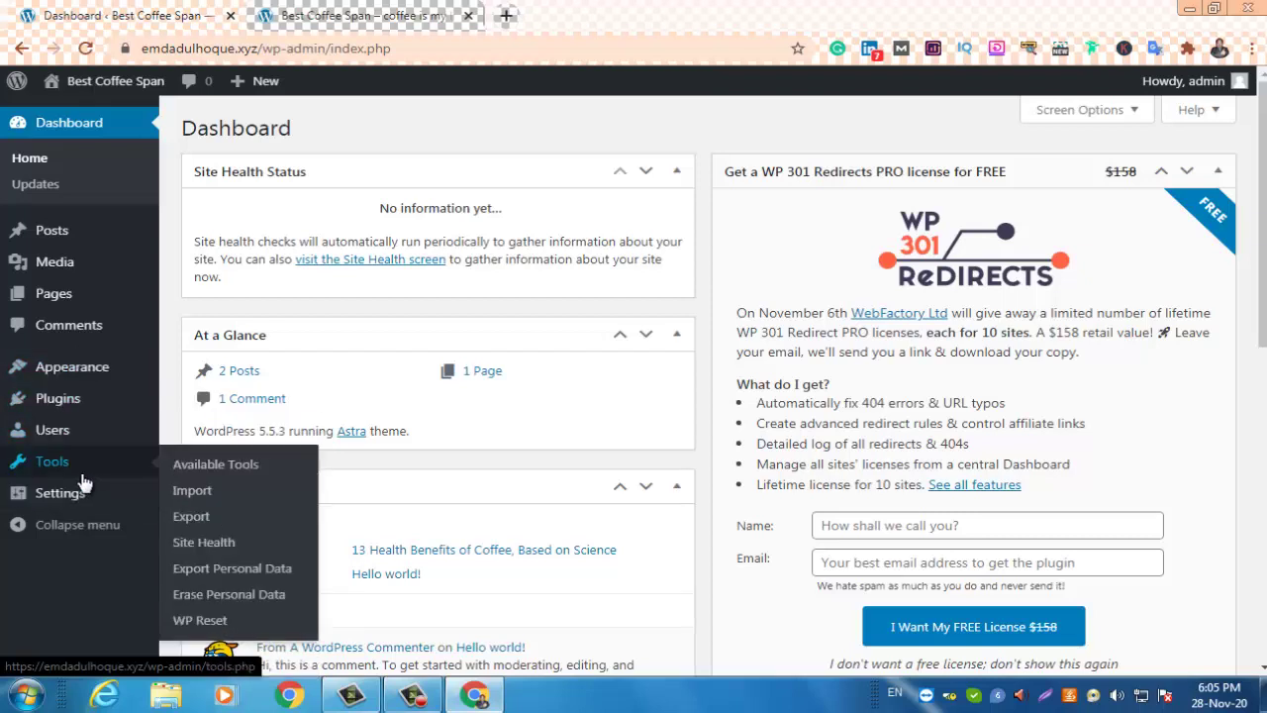
click(214, 622)
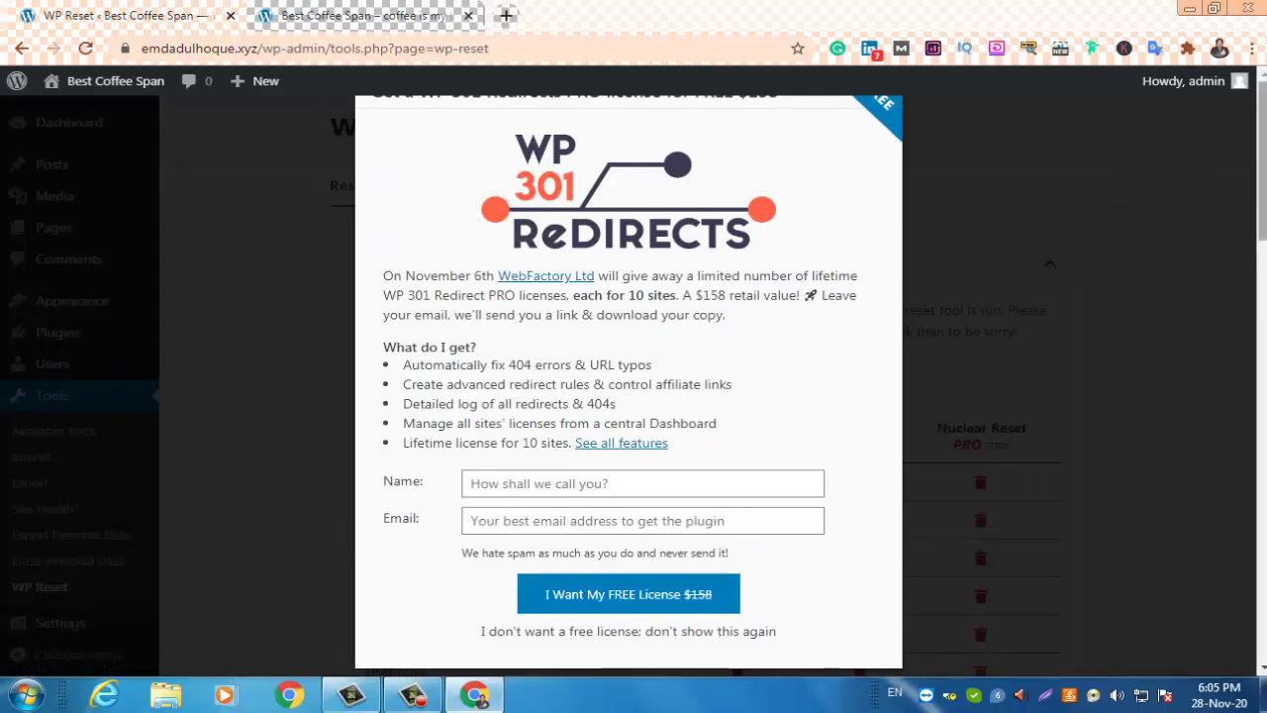
scroll(1262, 158, down, 3)
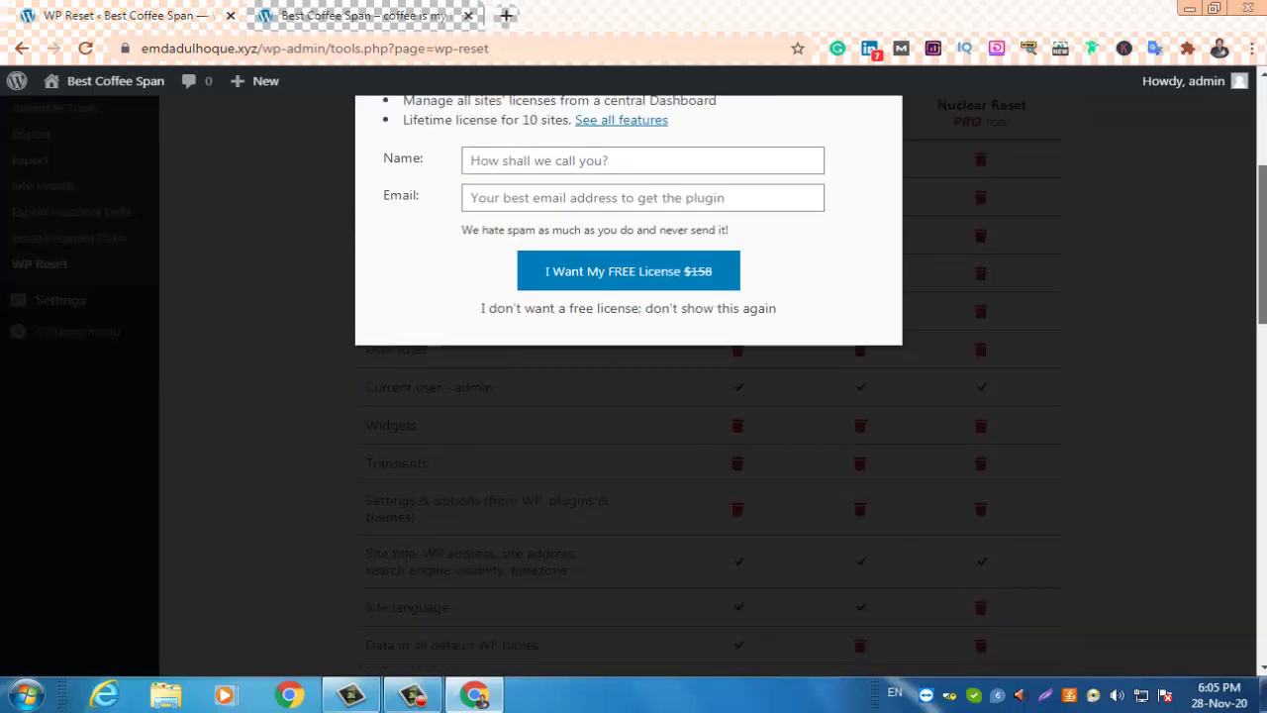
scroll(634, 376, down, 1)
scroll(634, 376, up, 2)
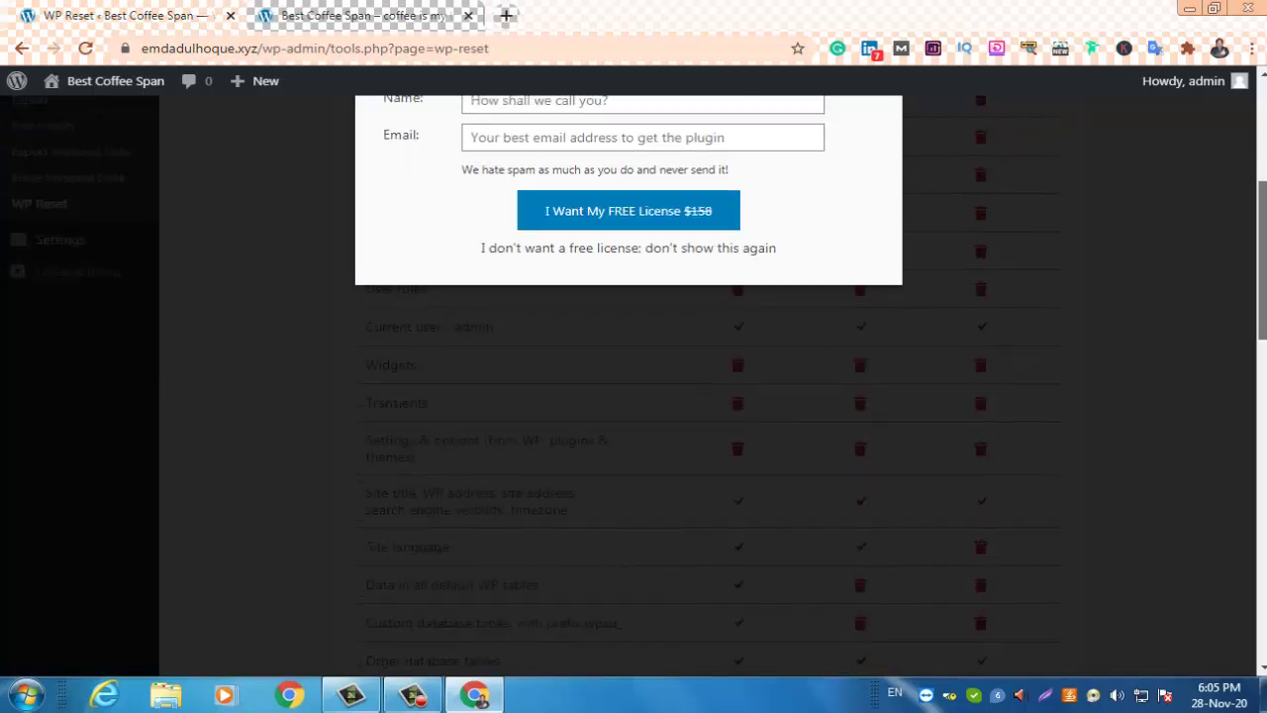
scroll(633, 376, up, 1)
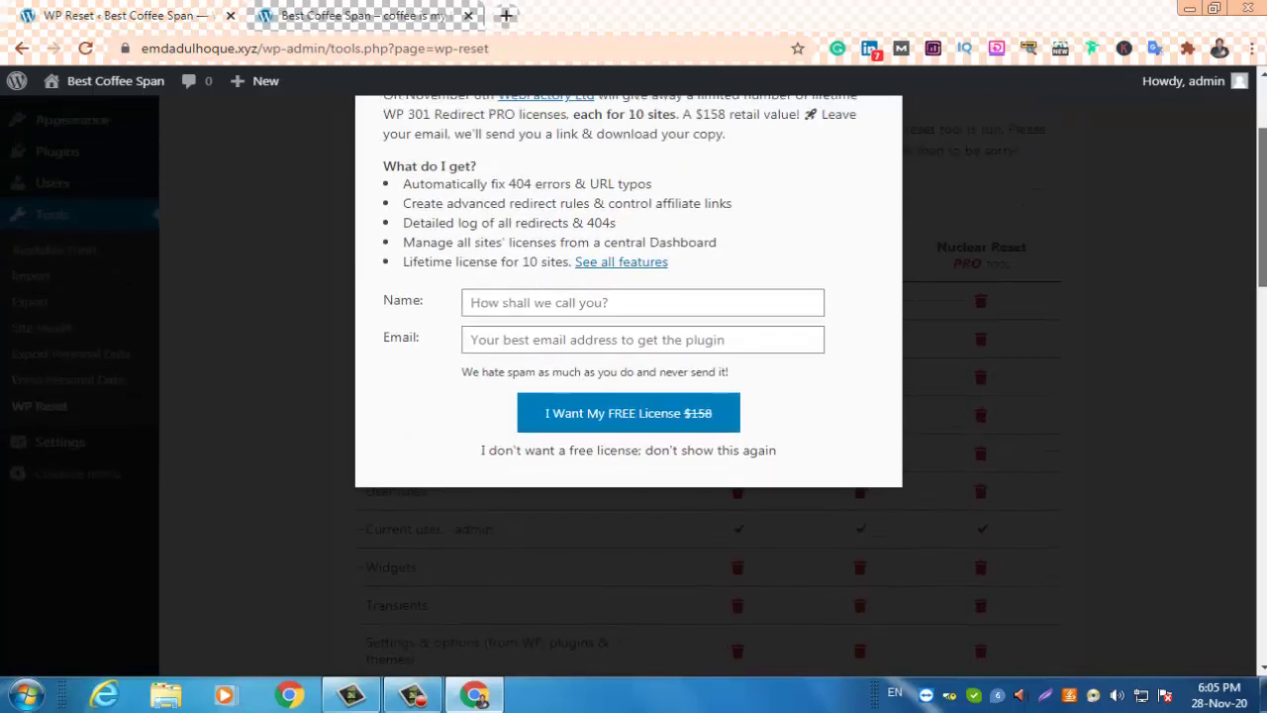
scroll(968, 638, up, 2)
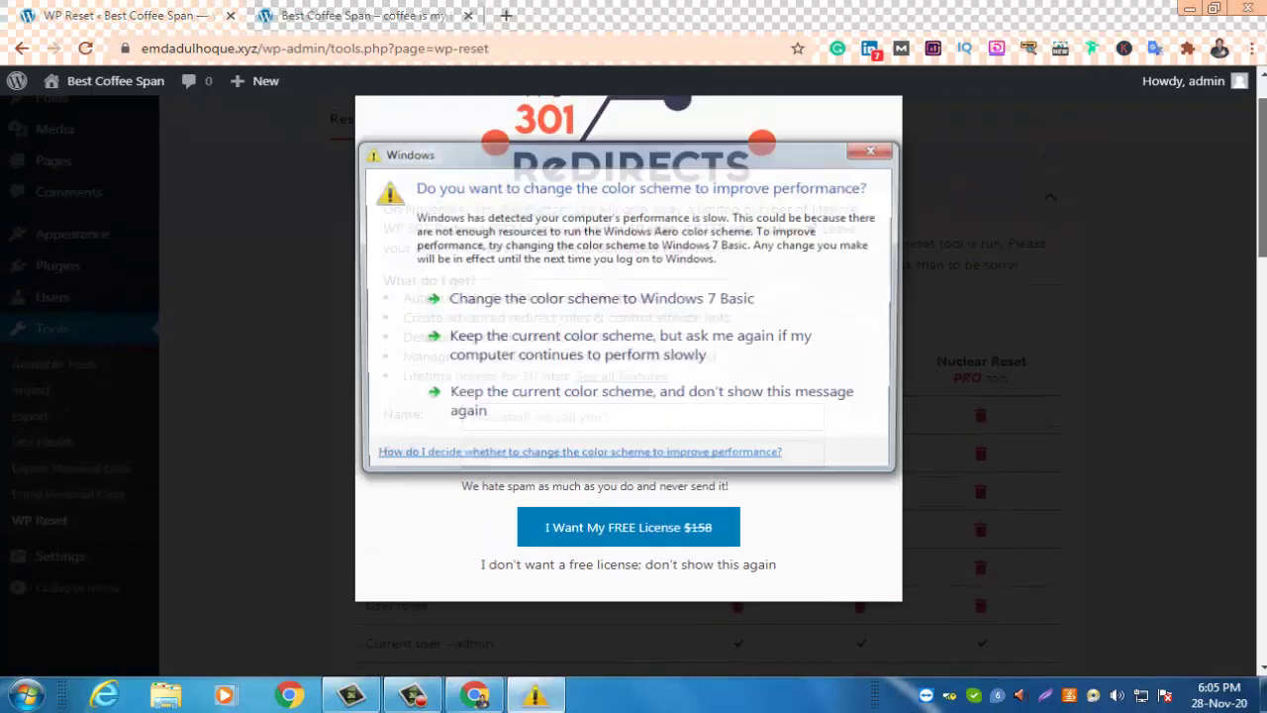
click(876, 148)
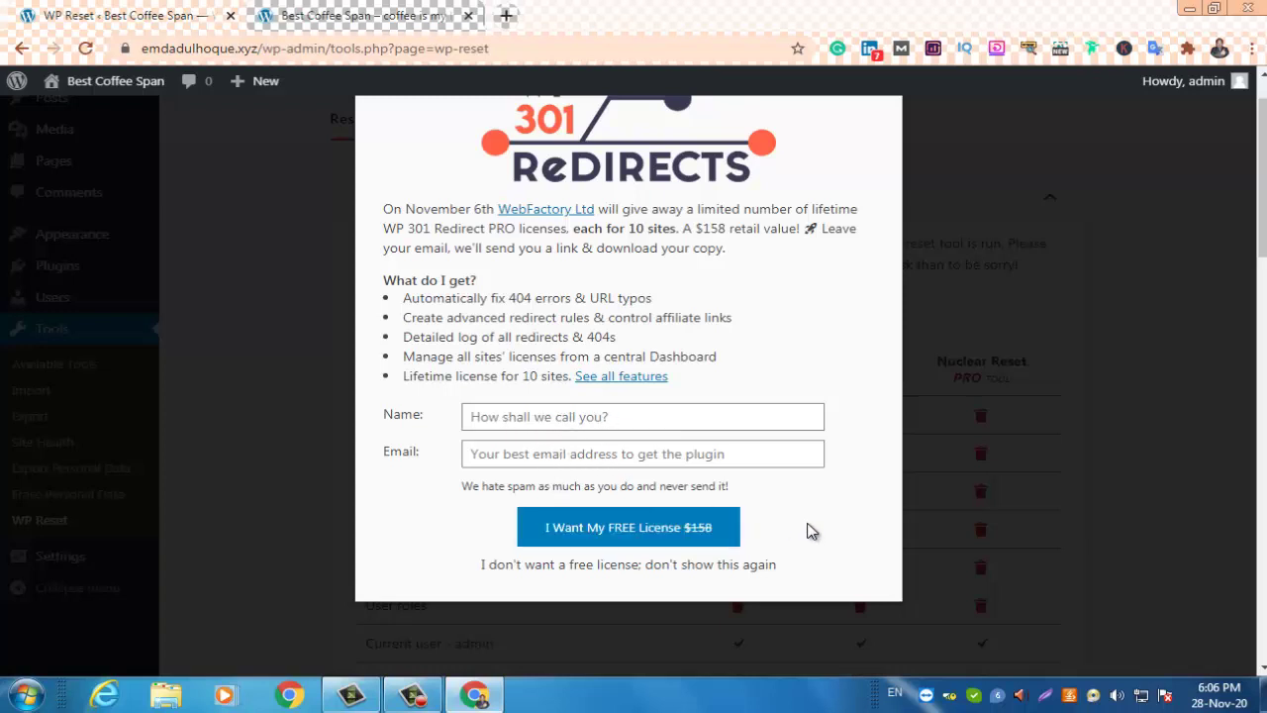
- Fill the WP 301 Redirects offer with the saved name and e-mail address and request the free license
click(557, 417)
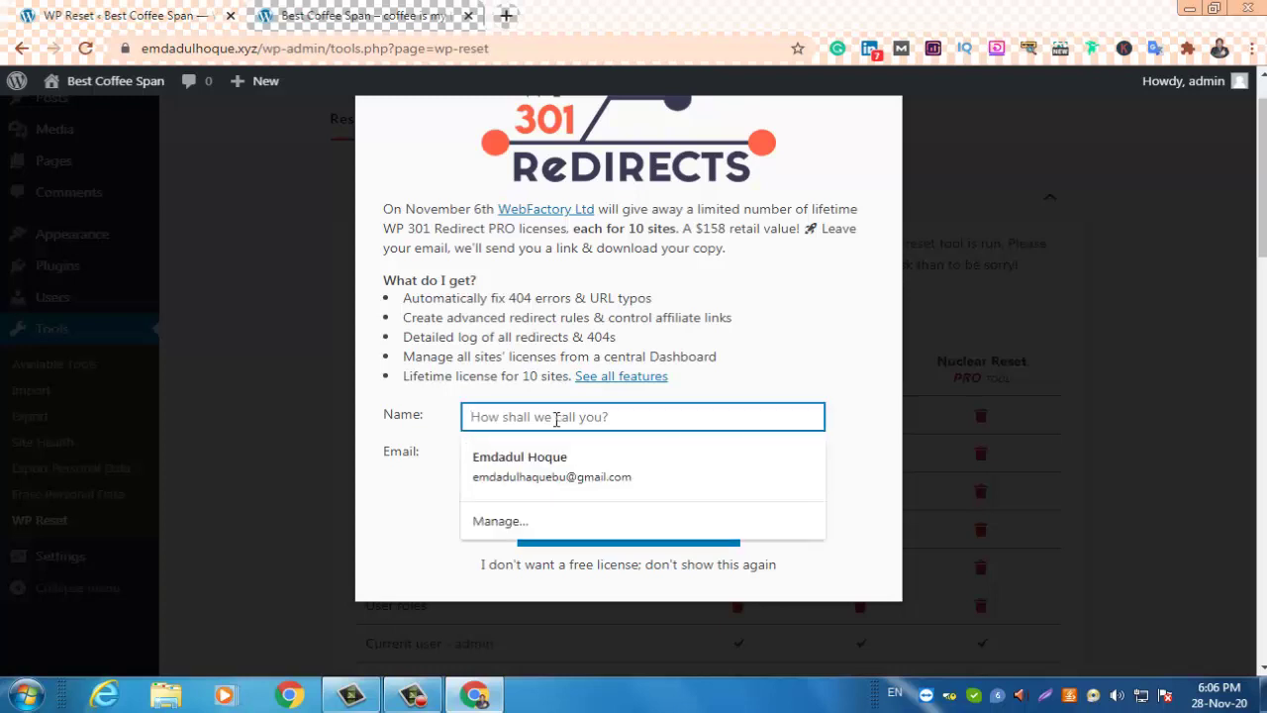
click(551, 469)
click(545, 457)
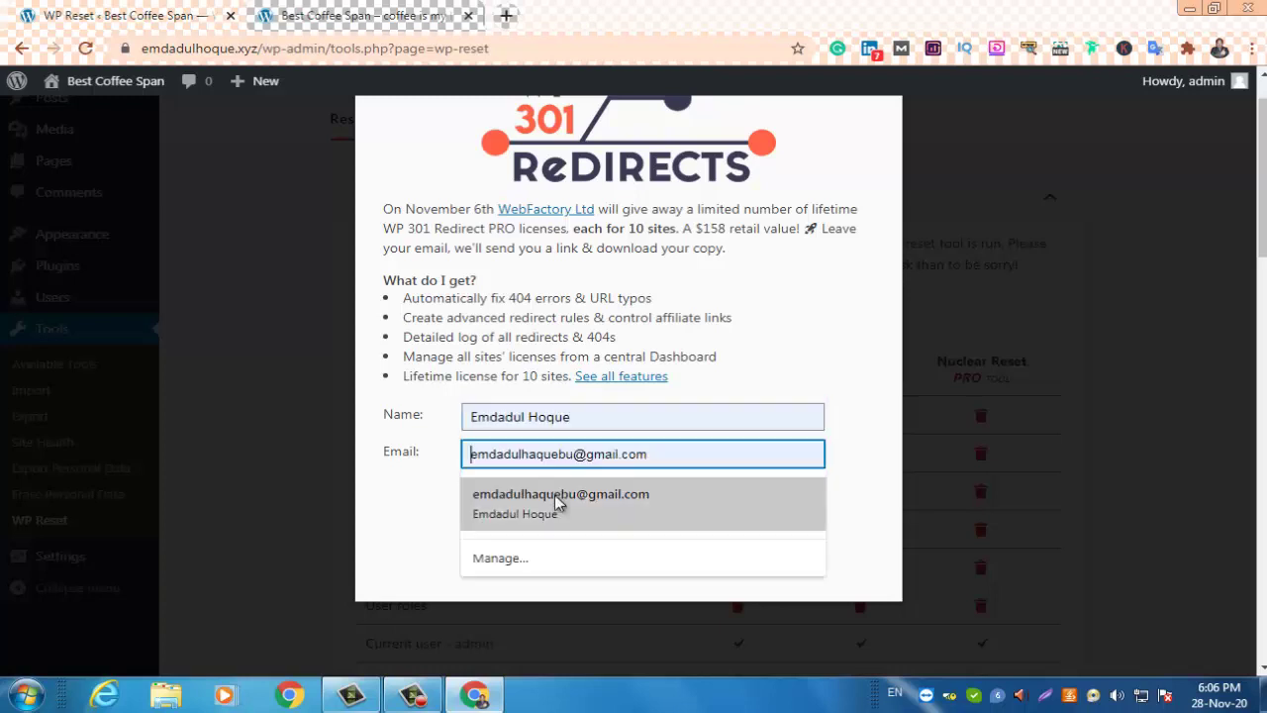
click(560, 503)
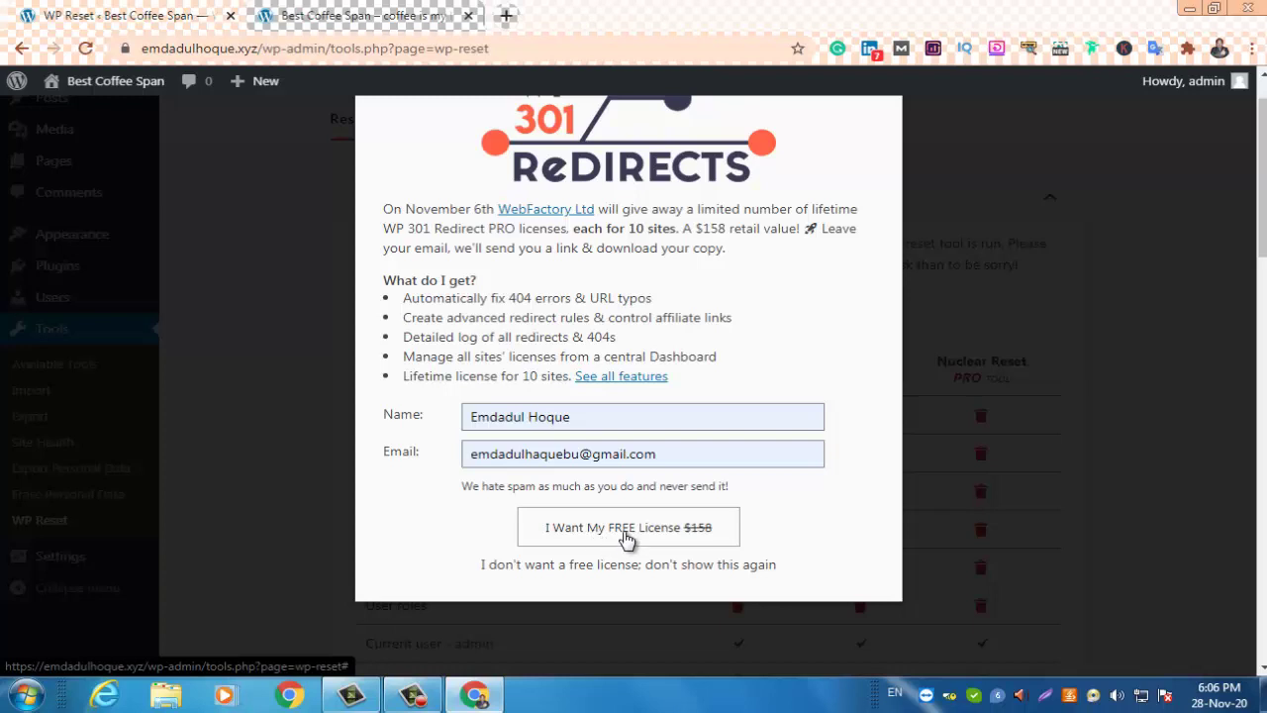
double_click(624, 528)
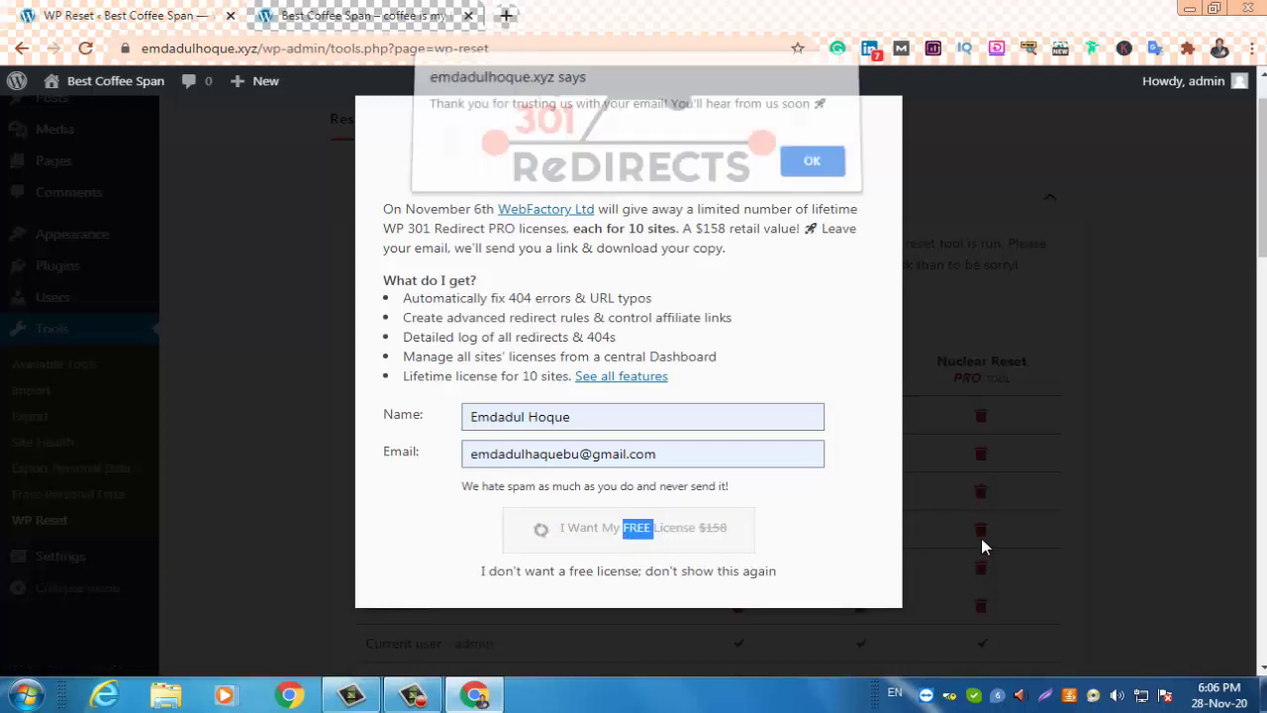
- Dismiss the license request alert, enter "reset" as the Site Reset confirmation with only WP Reset plugin reactivation enabled, and reset WordPress
click(809, 169)
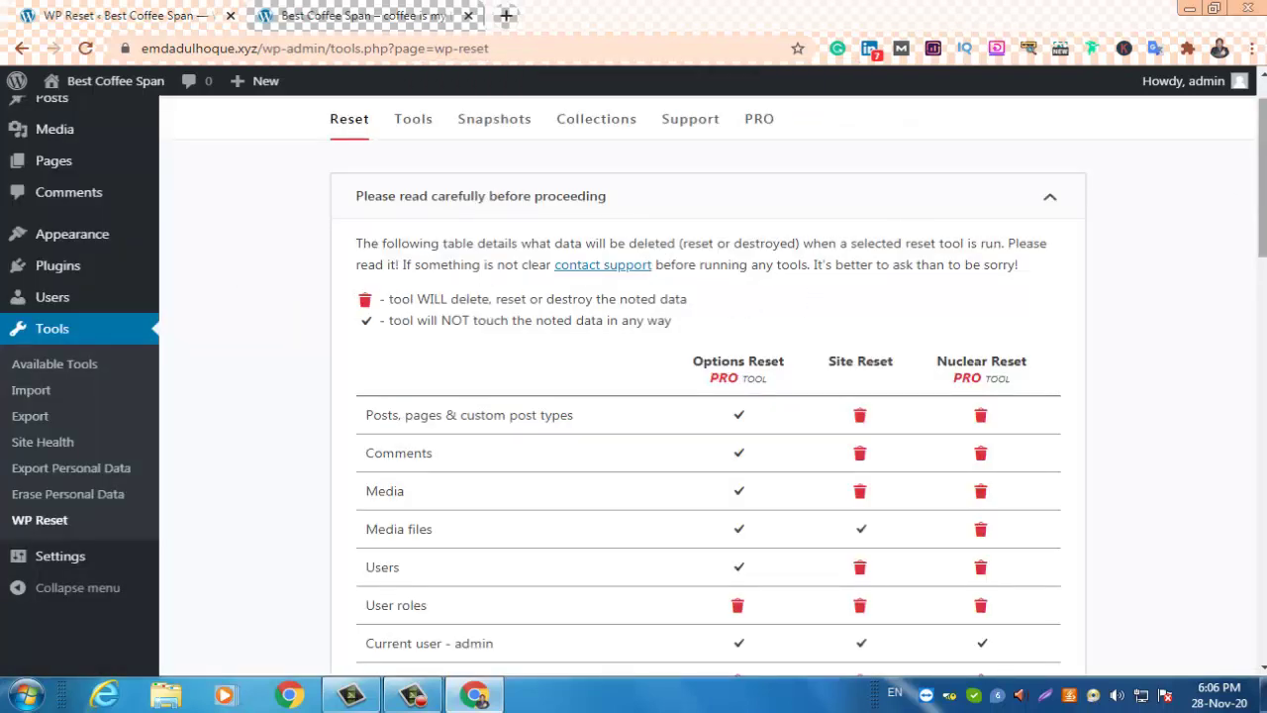
drag(1259, 175, 1262, 530)
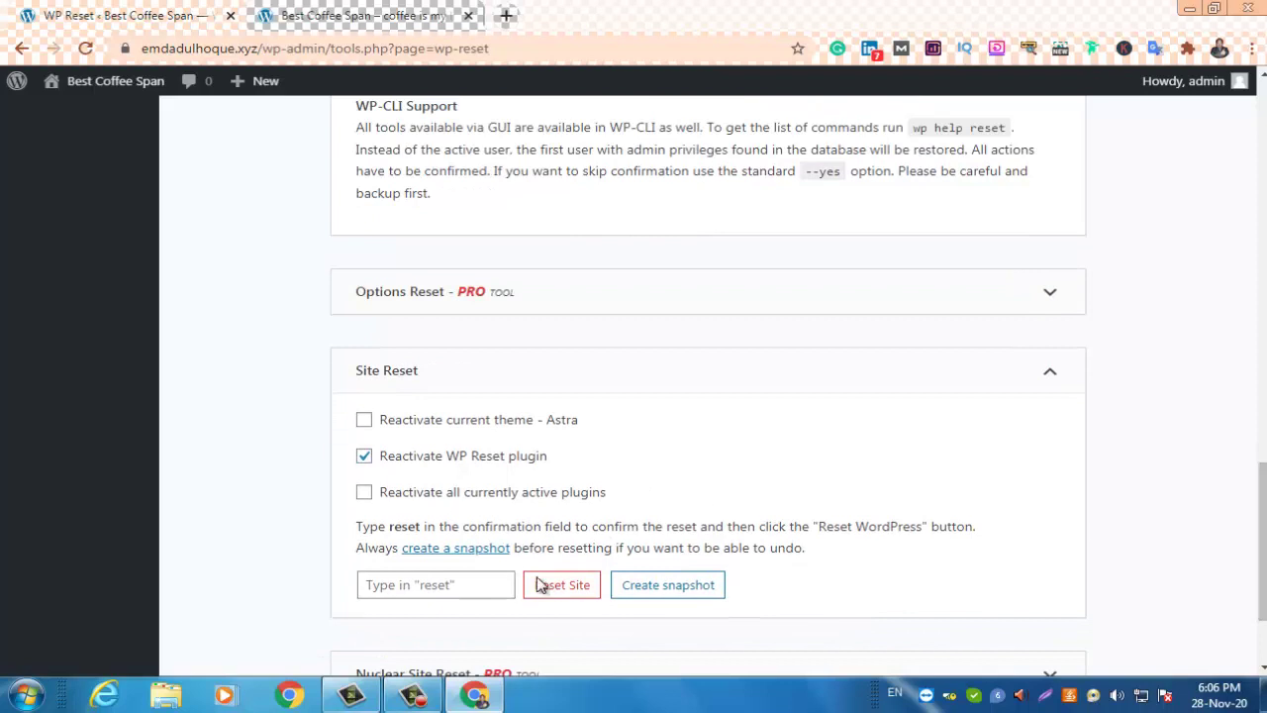
scroll(708, 396, down, 2)
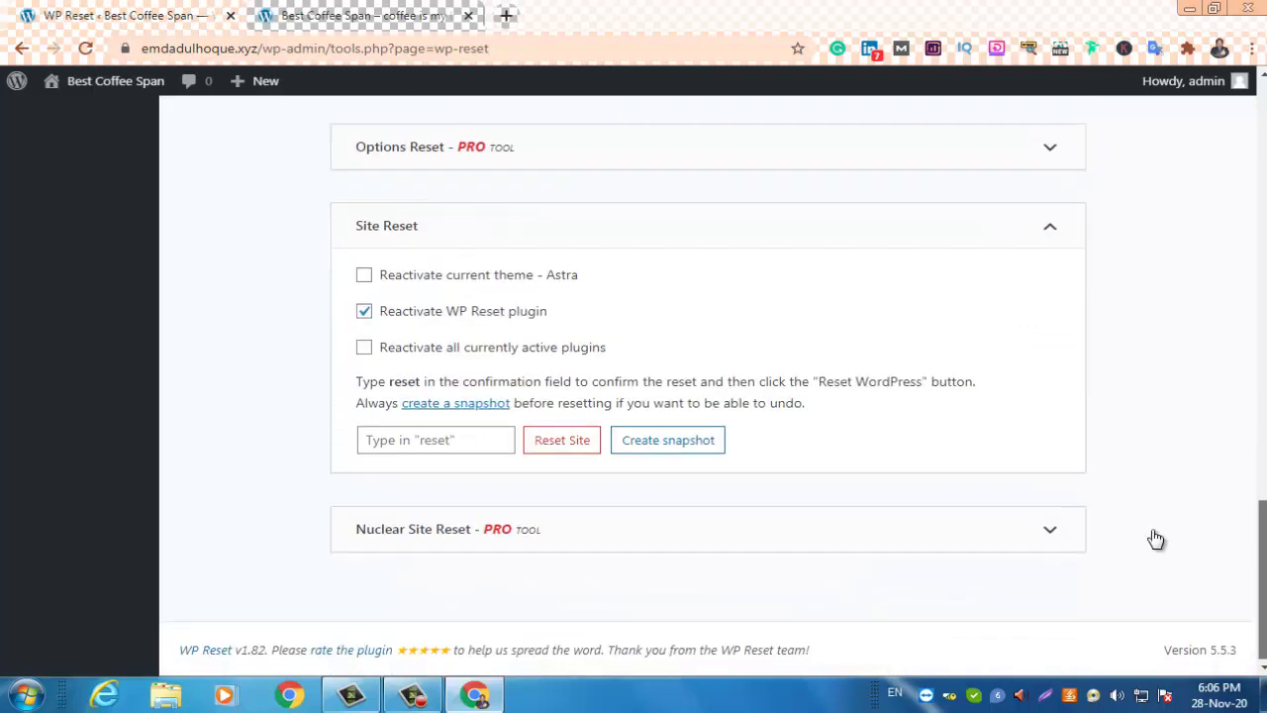
click(405, 445)
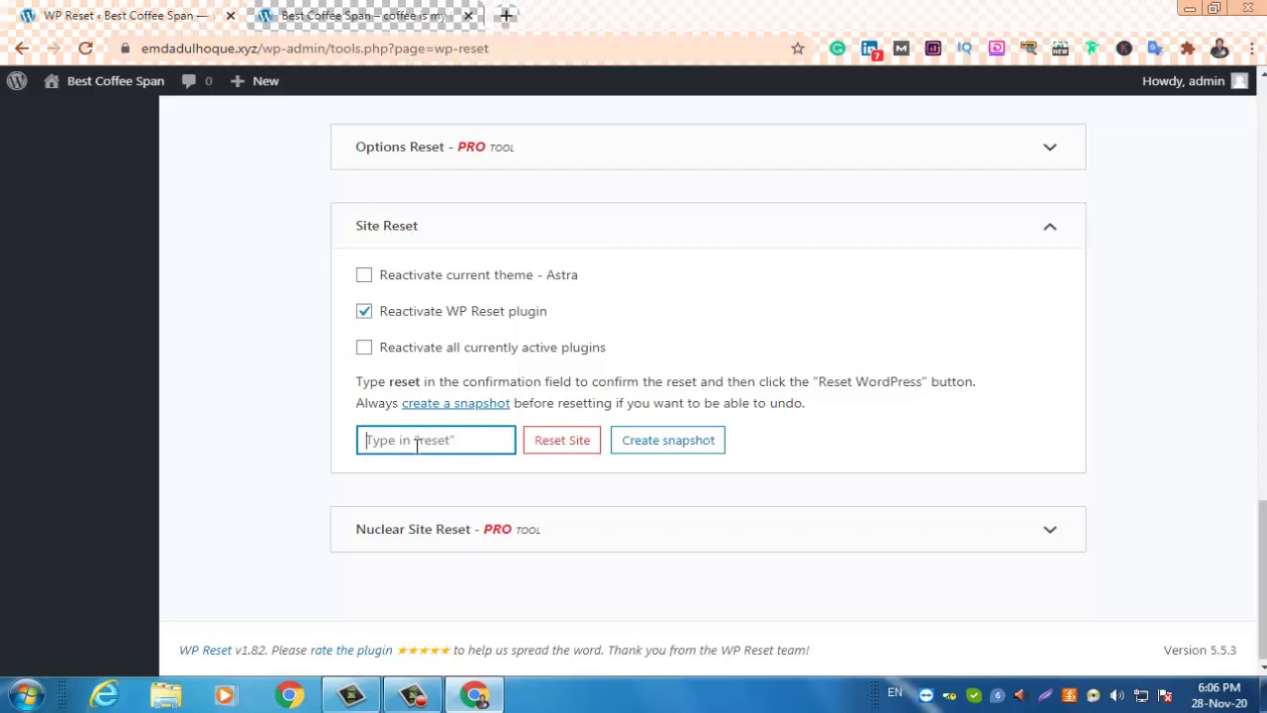
text(reset)
click(561, 443)
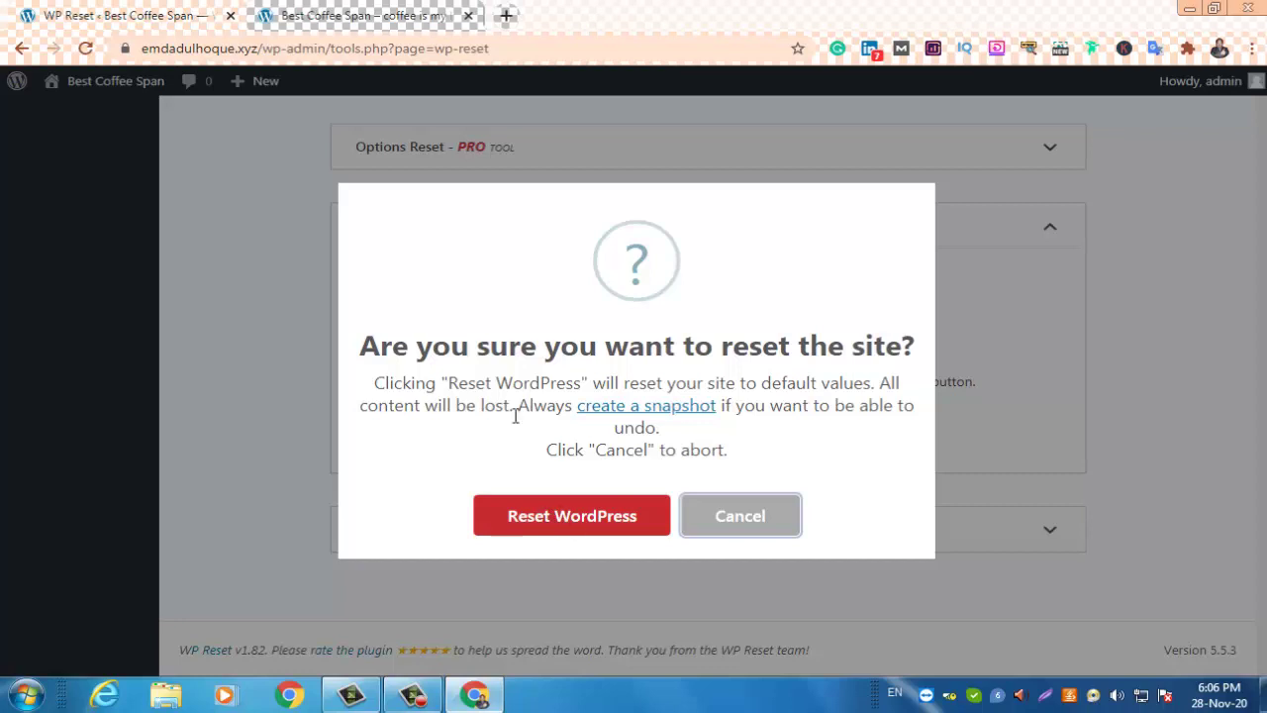
click(599, 530)
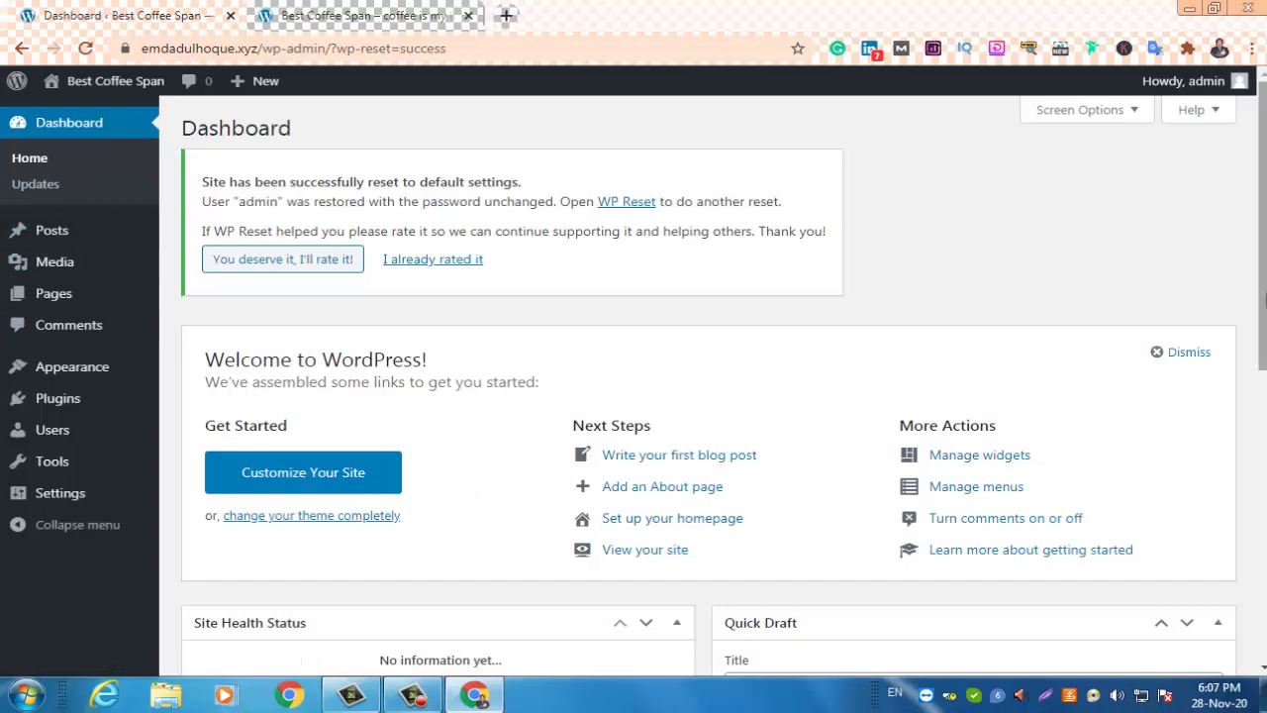
- Reload the public front page of the Best Coffee Span site to check its content and theme after the reset
scroll(1263, 297, down, 1)
click(416, 16)
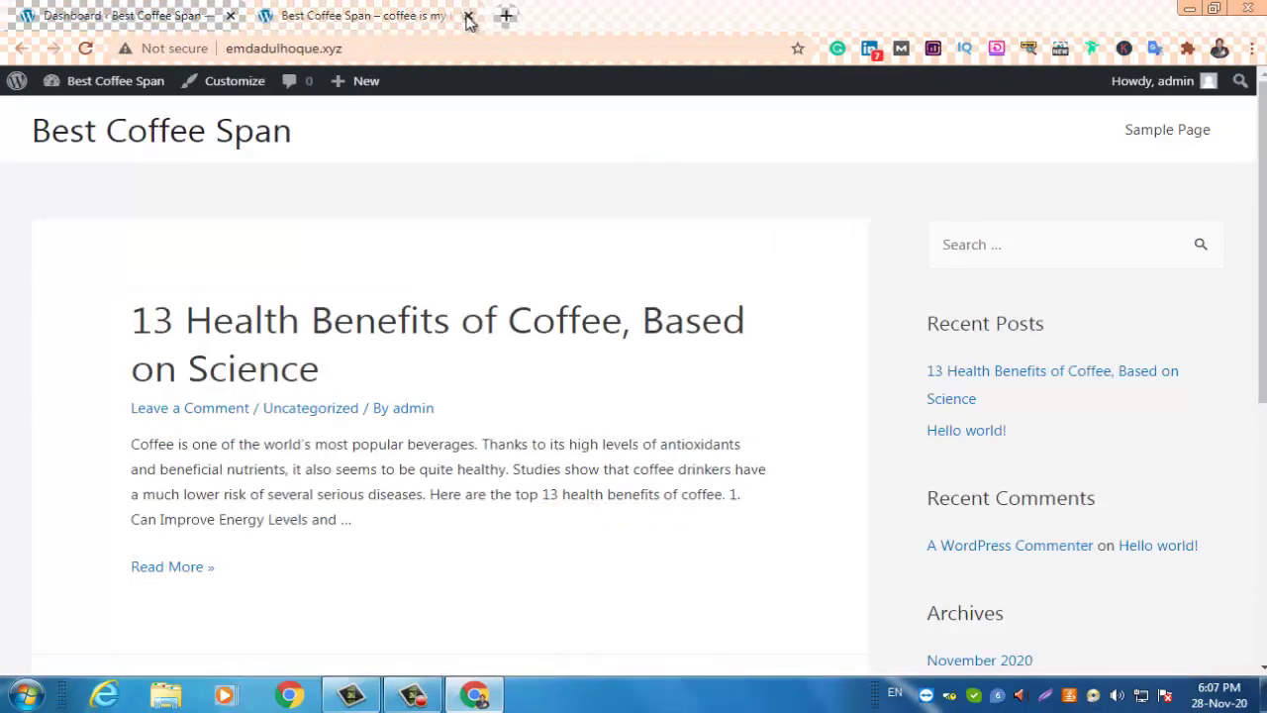
click(87, 50)
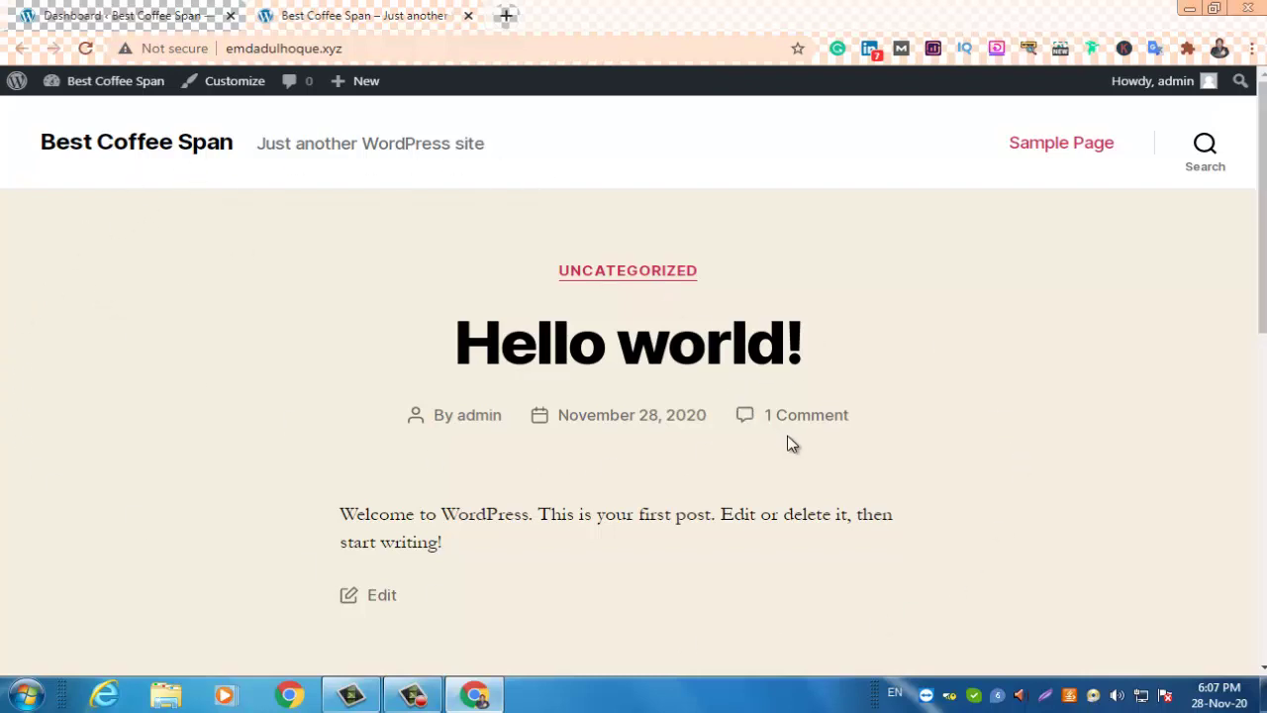
- Return to the site's admin area, open the dashboard home, and bring up the Appearance options
click(91, 18)
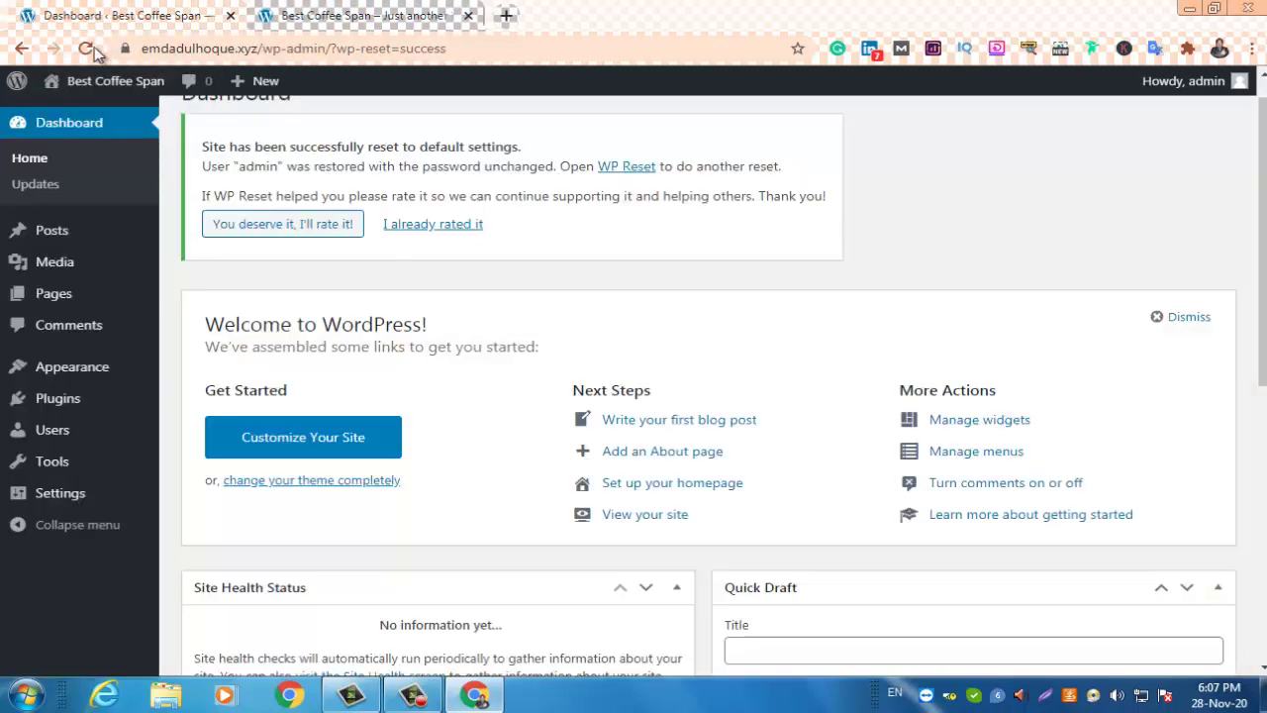
click(46, 161)
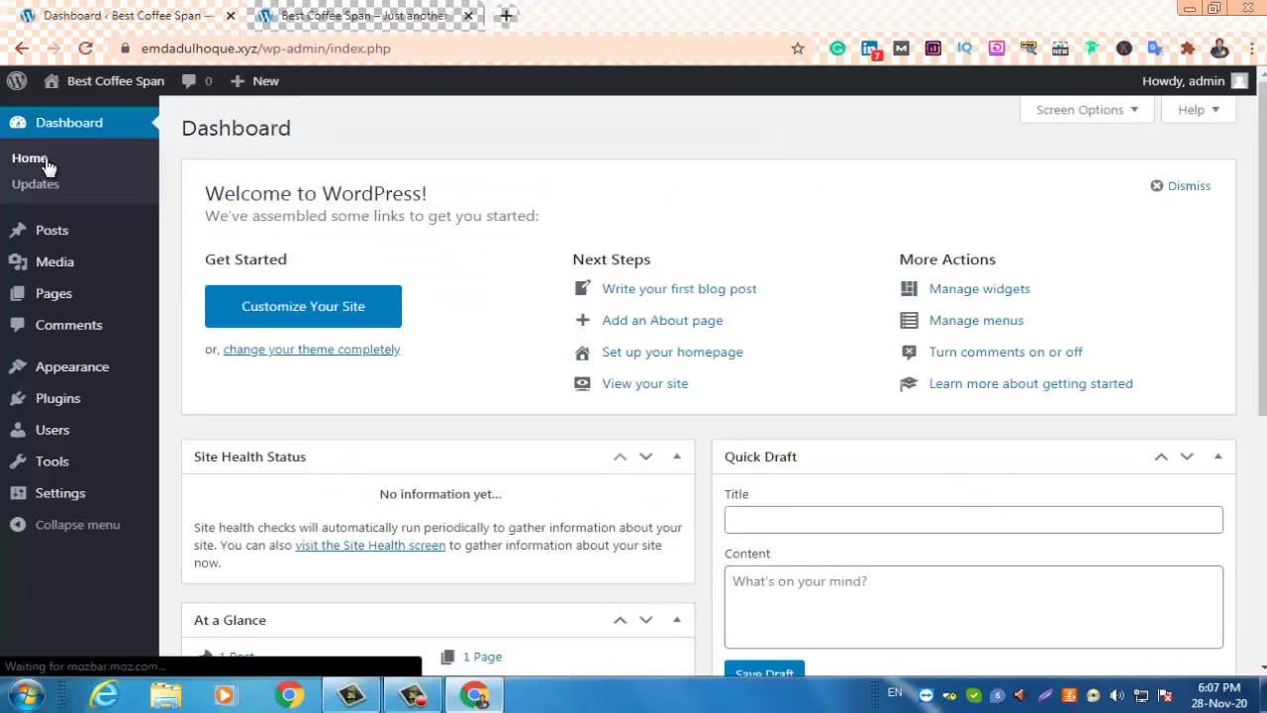
mouse_move(79, 369)
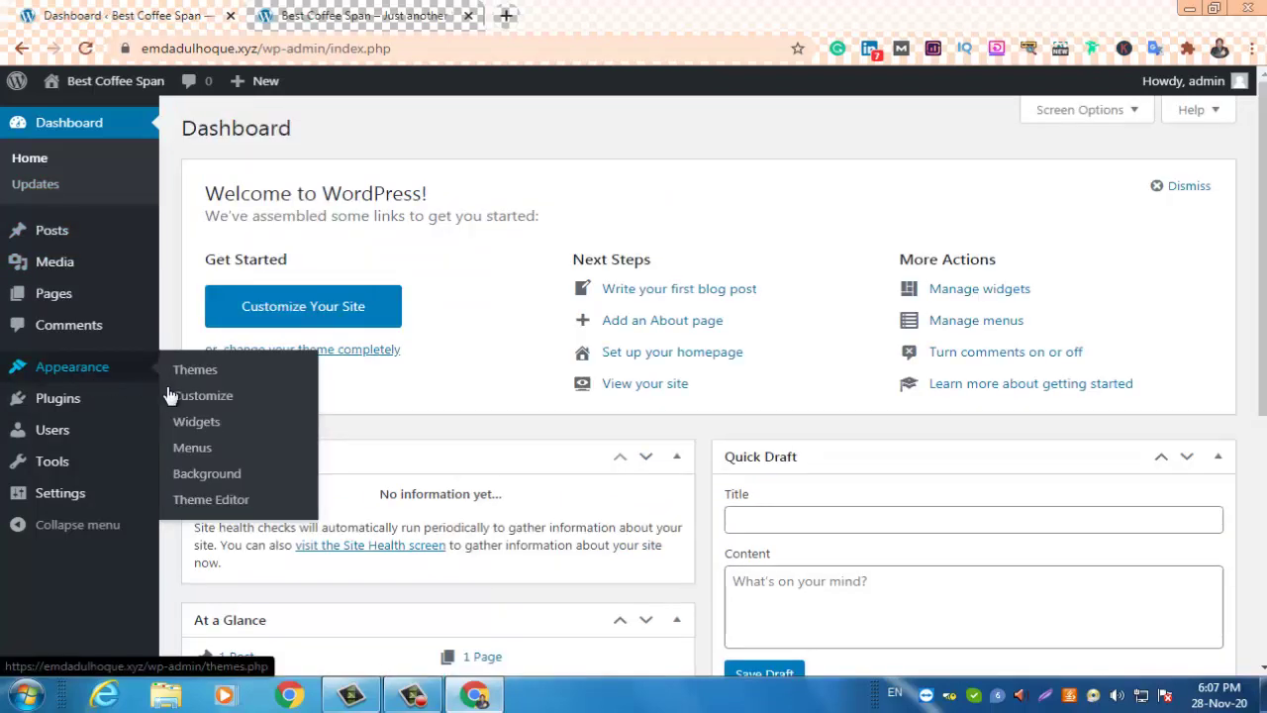